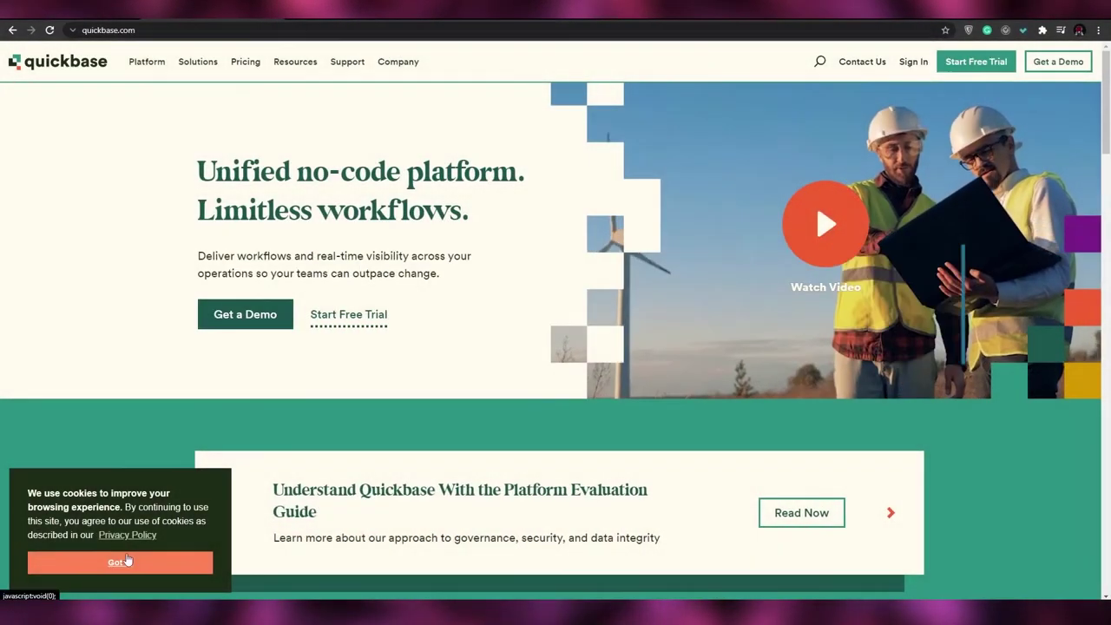
Accept the cookie notice and look through the Quickbase homepage down to the section on trusted organizations.
{"action": "left_click", "coordinate": [120, 561]}
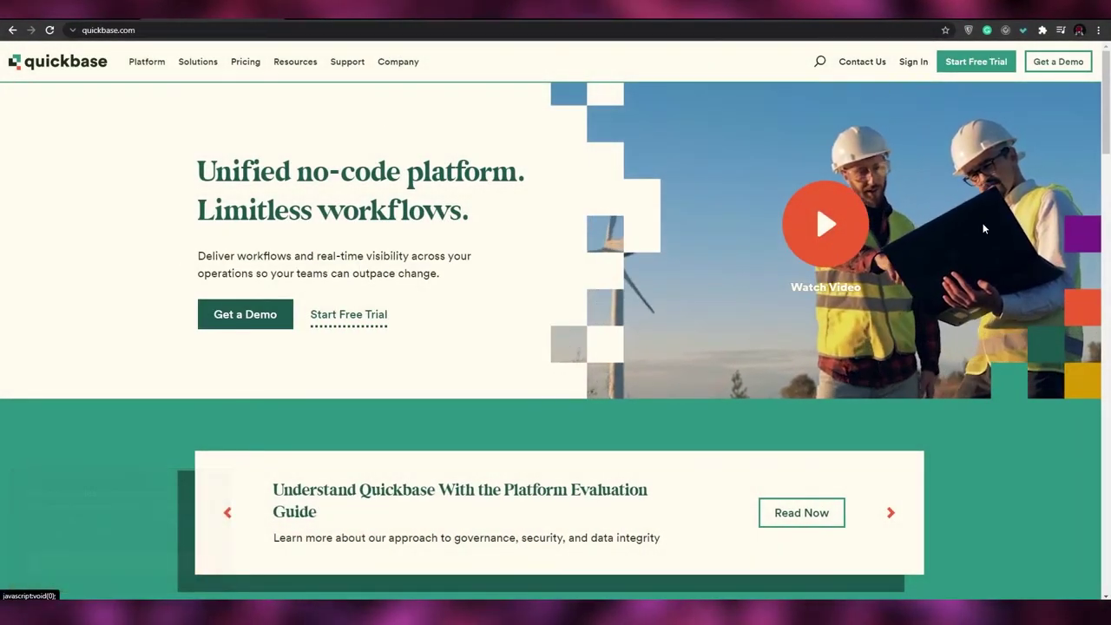
{"action": "scroll", "coordinate": [275, 423], "scroll_direction": "down", "scroll_amount": 1}
{"action": "scroll", "coordinate": [275, 424], "scroll_direction": "down", "scroll_amount": 5}
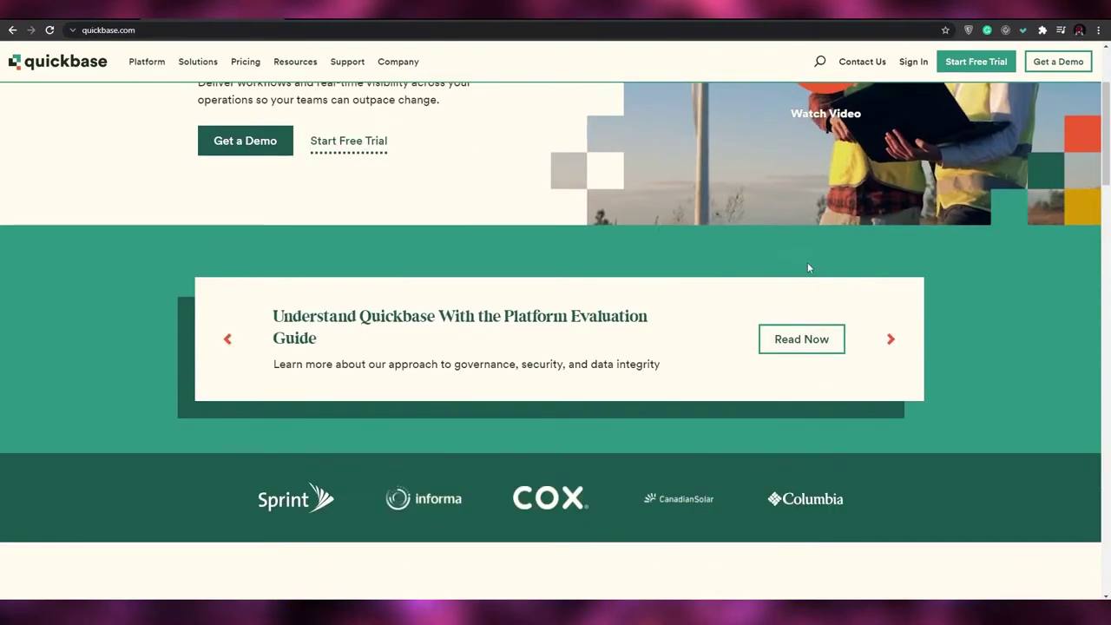
{"action": "scroll", "coordinate": [418, 303], "scroll_direction": "up", "scroll_amount": 4}
{"action": "scroll", "coordinate": [417, 303], "scroll_direction": "up", "scroll_amount": 2}
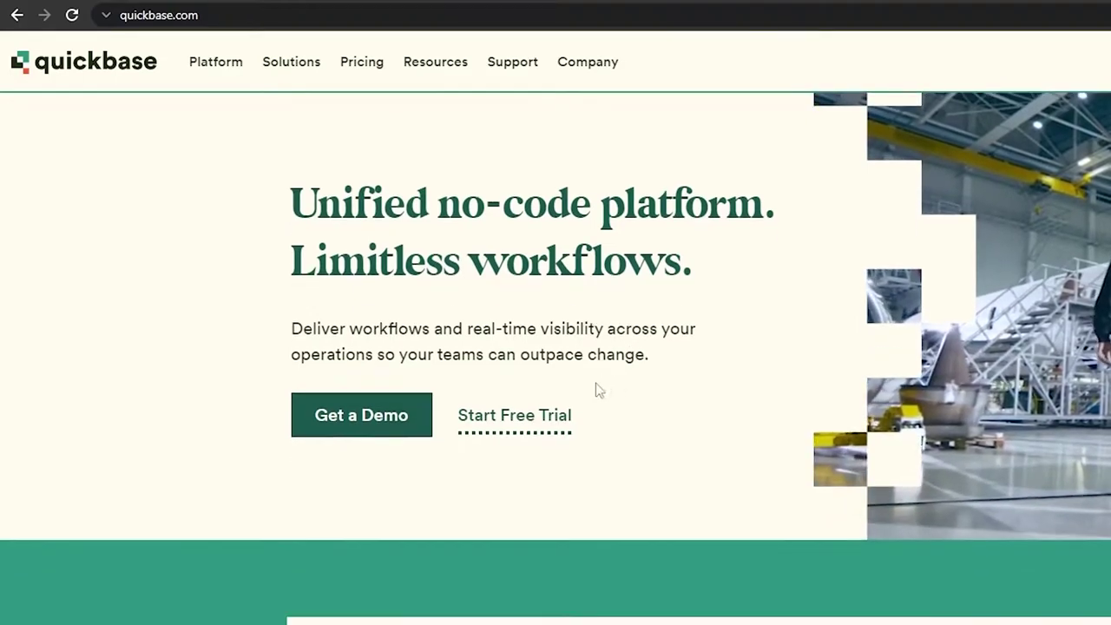
{"action": "scroll", "coordinate": [595, 389], "scroll_direction": "down", "scroll_amount": 10}
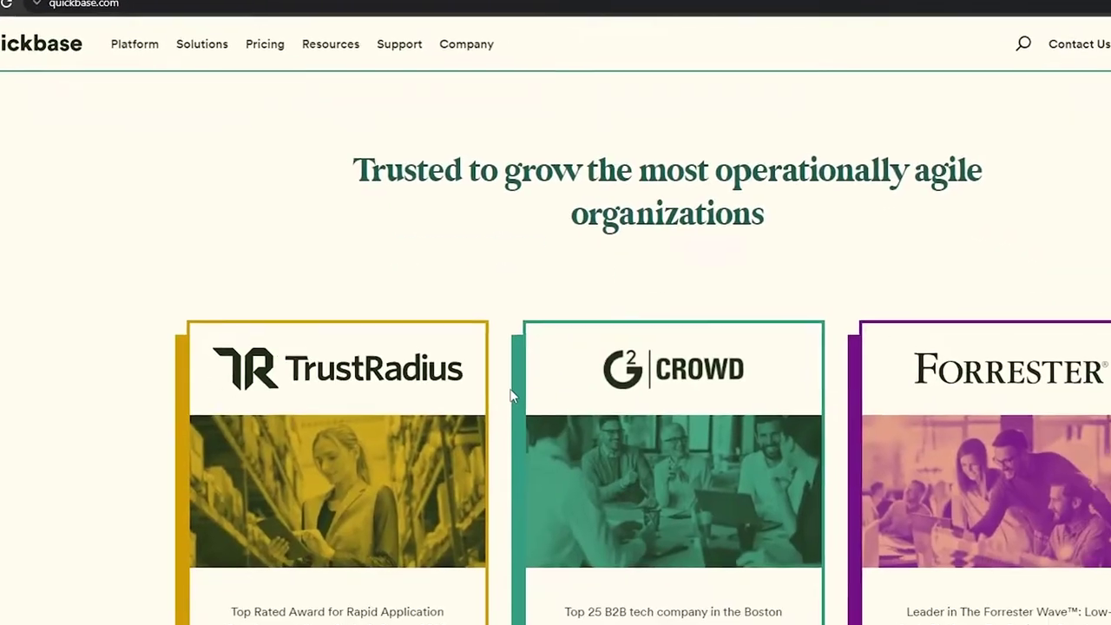
{"action": "scroll", "coordinate": [510, 395], "scroll_direction": "up", "scroll_amount": 10}
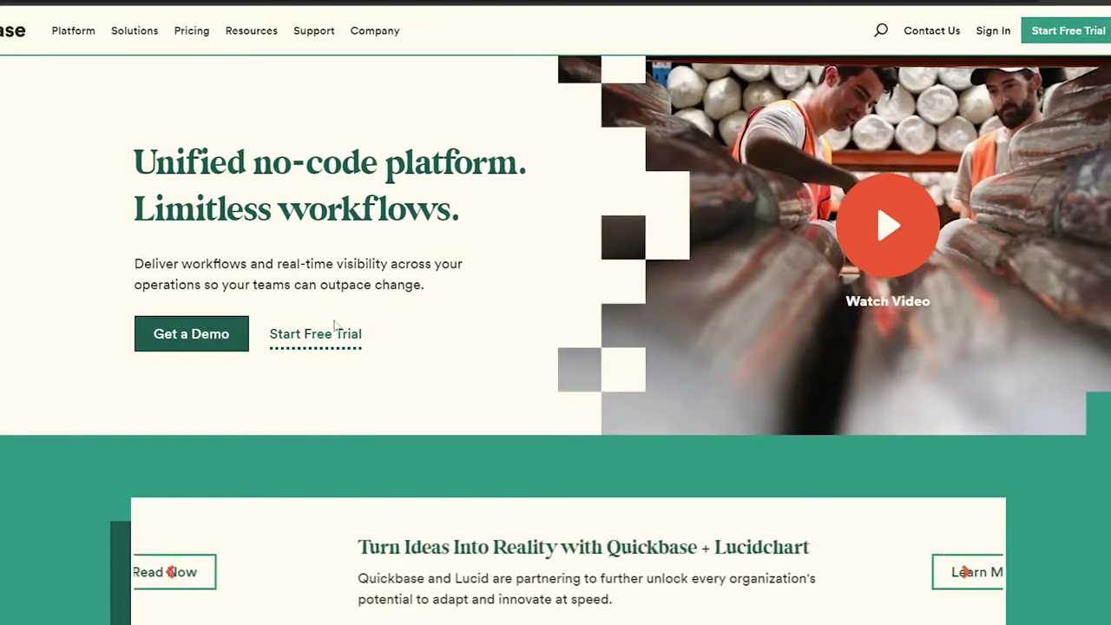
Start the free trial sign-up and submit the business email address and account password.
{"action": "left_click", "coordinate": [315, 345]}
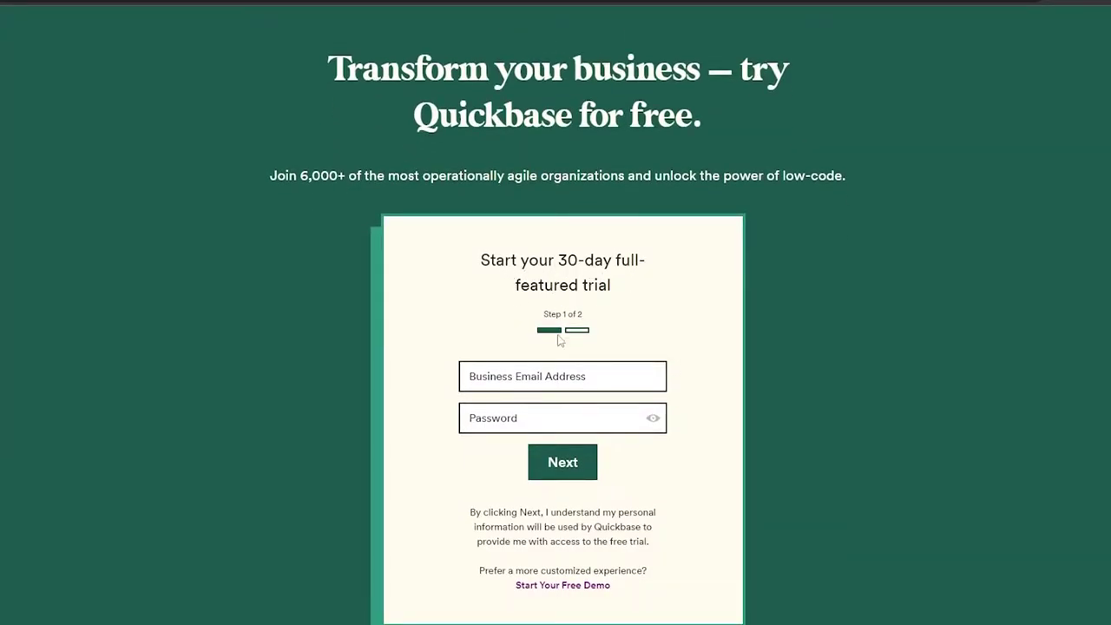
{"action": "left_click", "coordinate": [509, 379]}
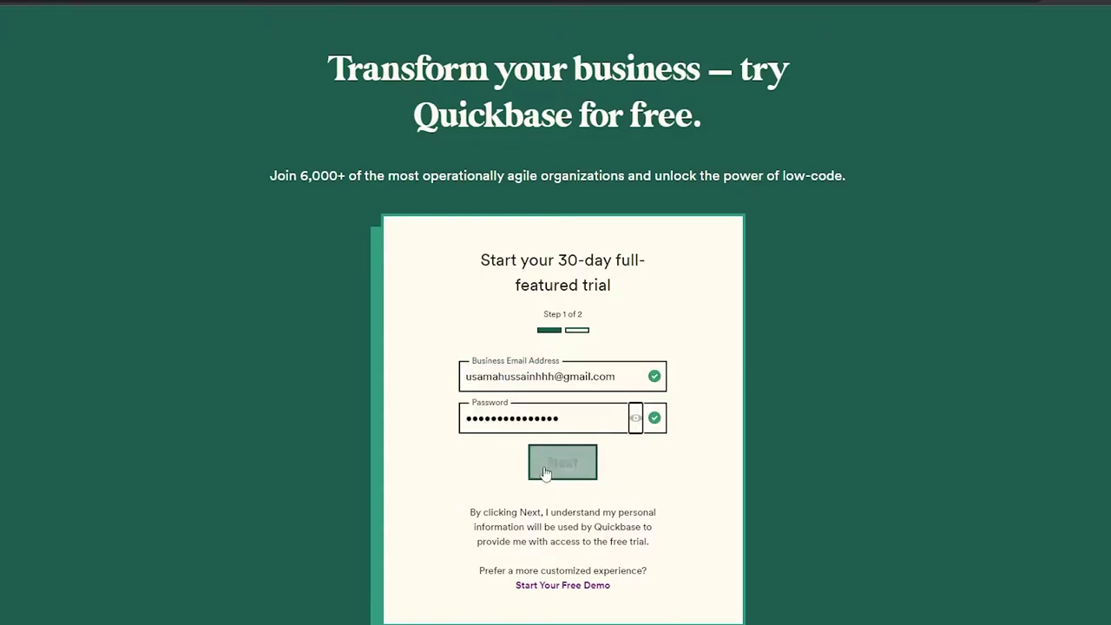
{"action": "left_click", "coordinate": [547, 469]}
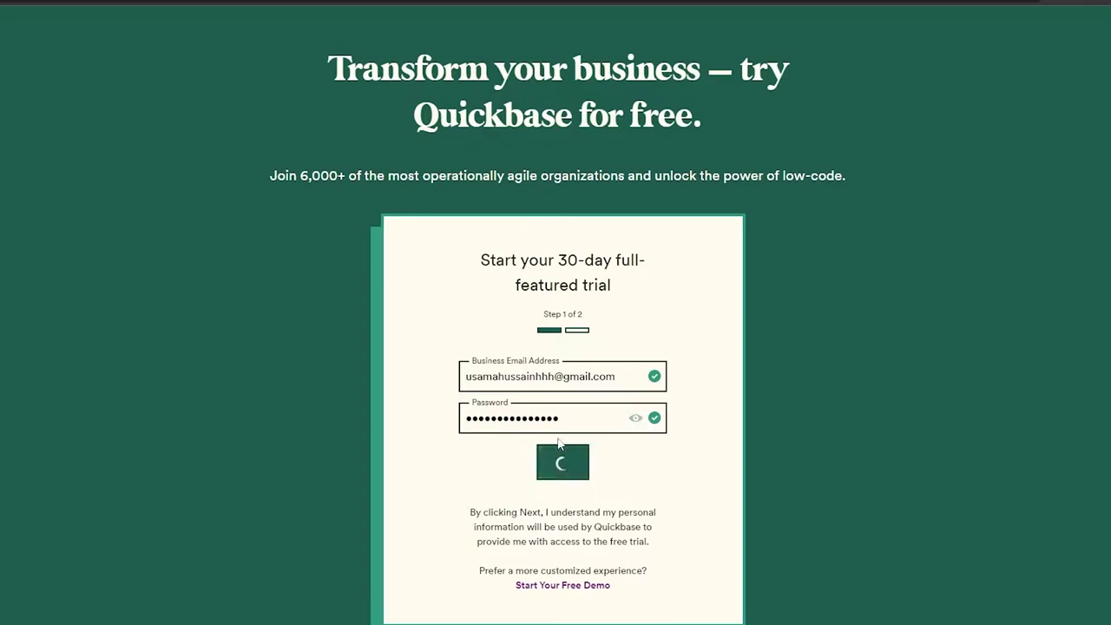
{"action": "left_click", "coordinate": [548, 336]}
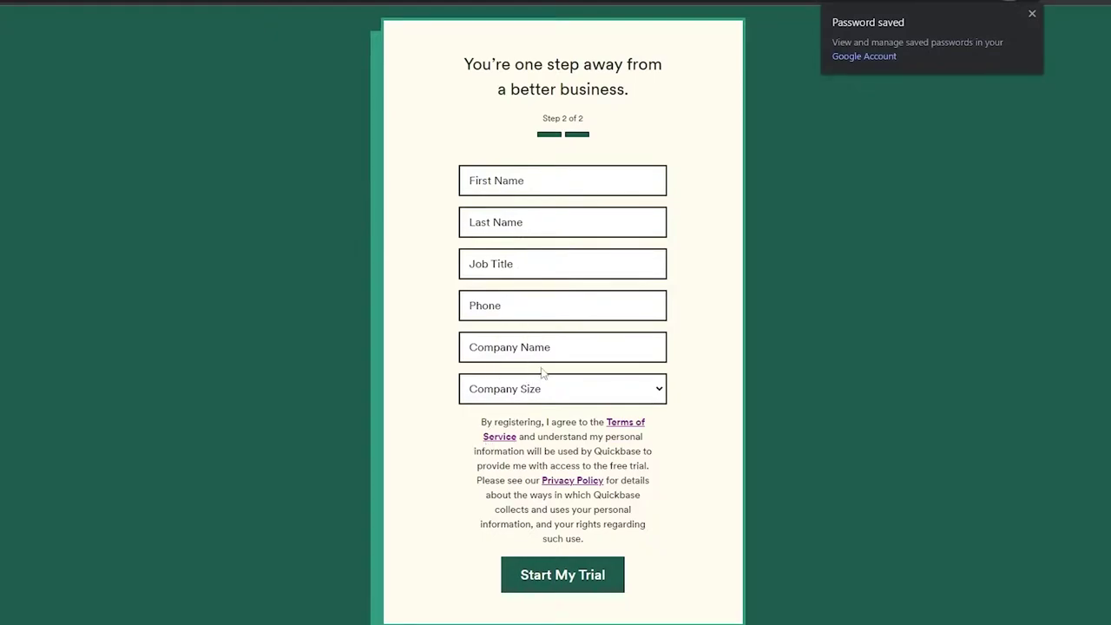
Fill in the first name, last name, phone number and company name on the trial registration form.
{"action": "left_click", "coordinate": [513, 184]}
{"action": "type", "text": "Os"}
{"action": "left_click", "coordinate": [503, 222]}
{"action": "left_click", "coordinate": [503, 225]}
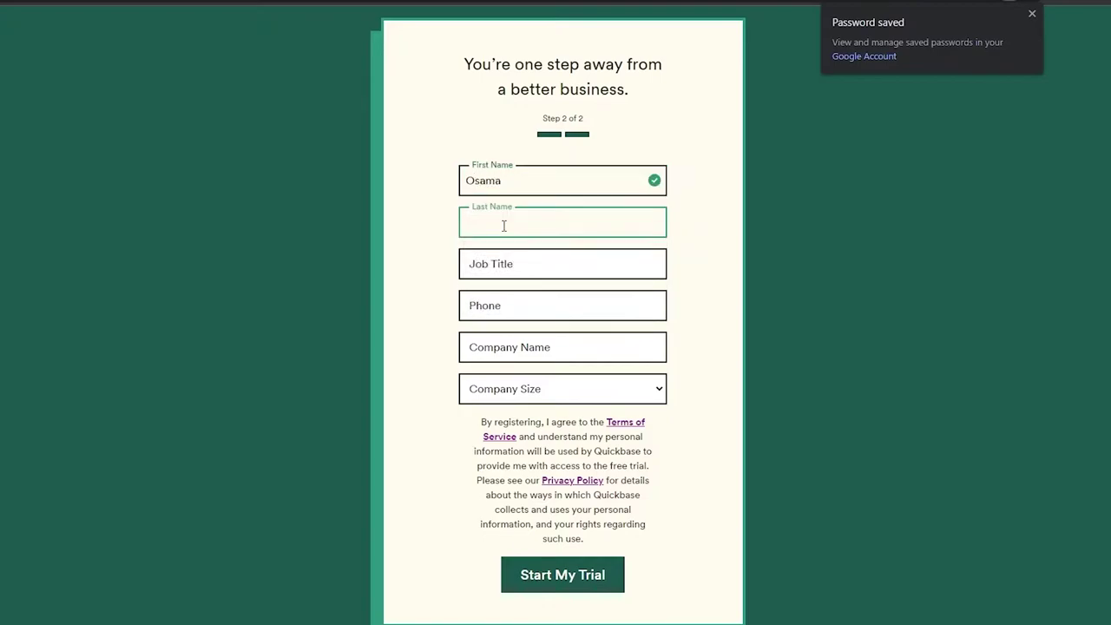
{"action": "type", "text": "H"}
{"action": "left_click", "coordinate": [516, 260]}
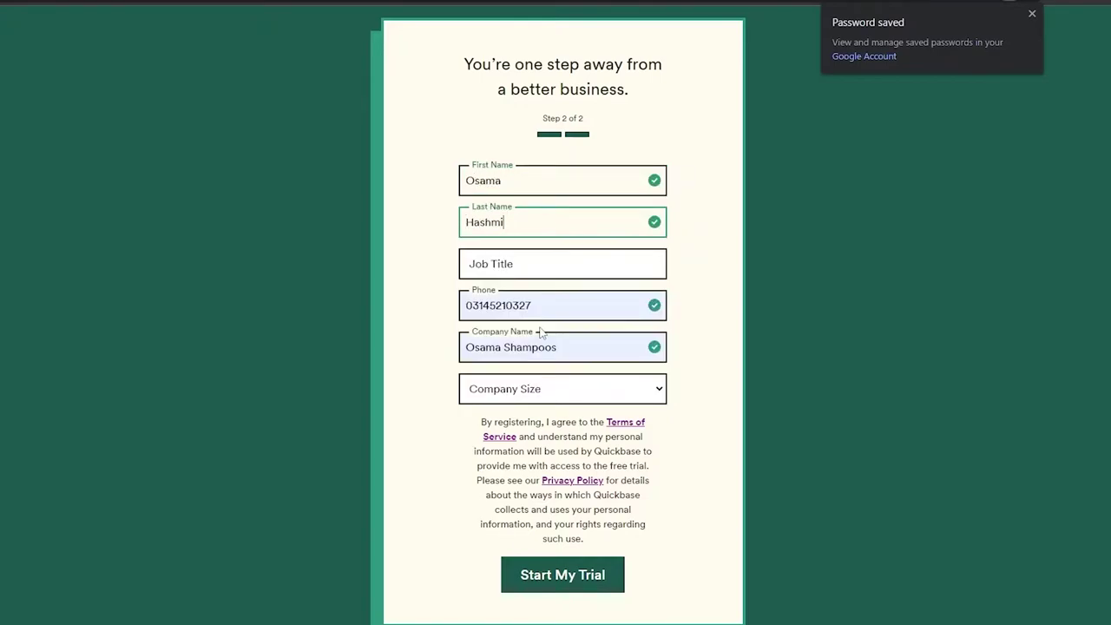
Set the company size to 0-99, submit the trial registration and dismiss the saved-password notice.
{"action": "left_click", "coordinate": [548, 389]}
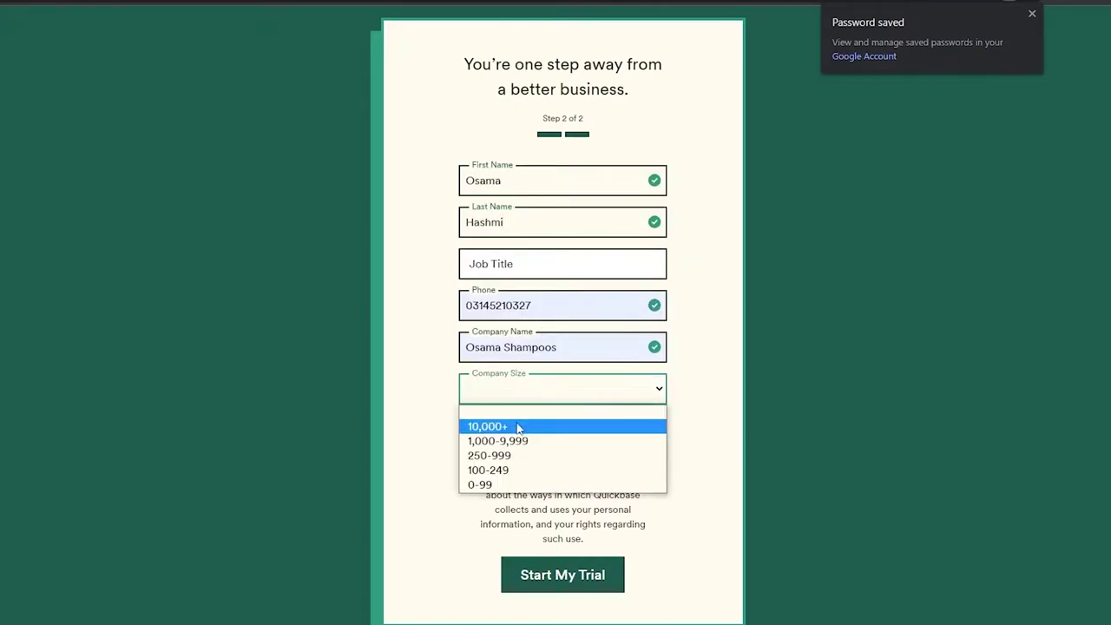
{"action": "left_click", "coordinate": [522, 485]}
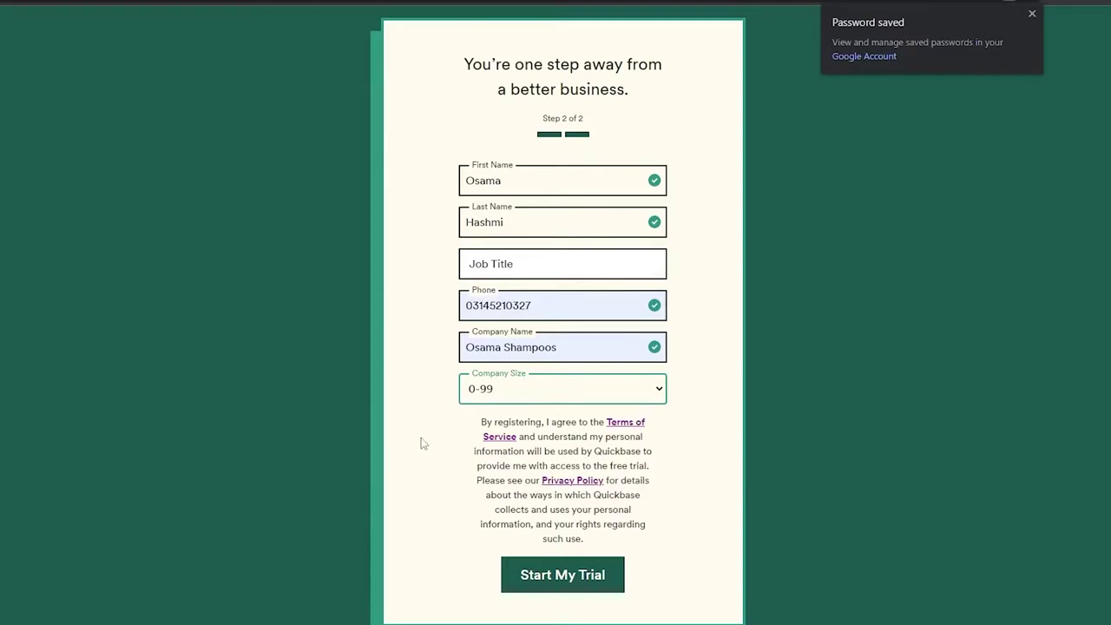
{"action": "left_click", "coordinate": [549, 589]}
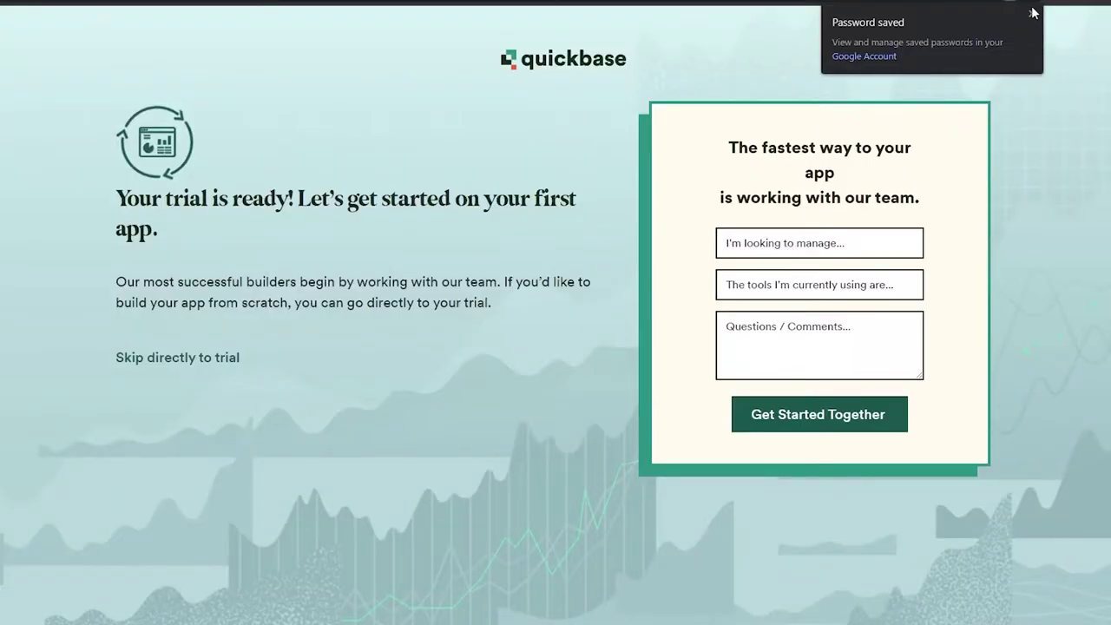
{"action": "left_click", "coordinate": [1032, 12]}
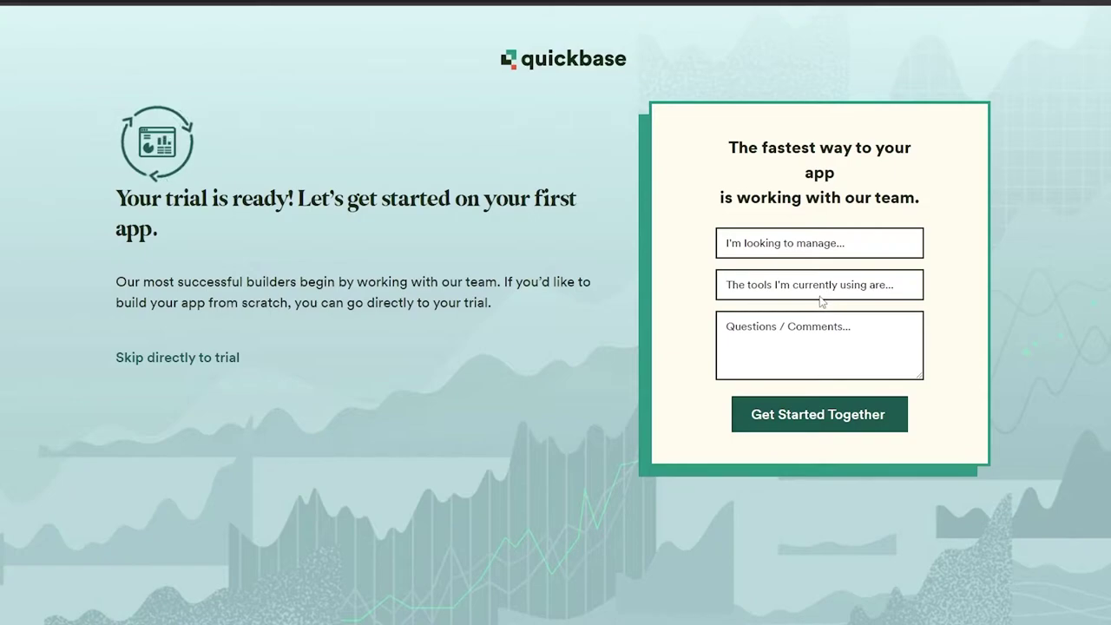
Examine the options offered for what to manage and for the tools currently in use, without choosing any.
{"action": "left_click", "coordinate": [797, 251]}
{"action": "scroll", "coordinate": [817, 285], "scroll_direction": "down", "scroll_amount": 3}
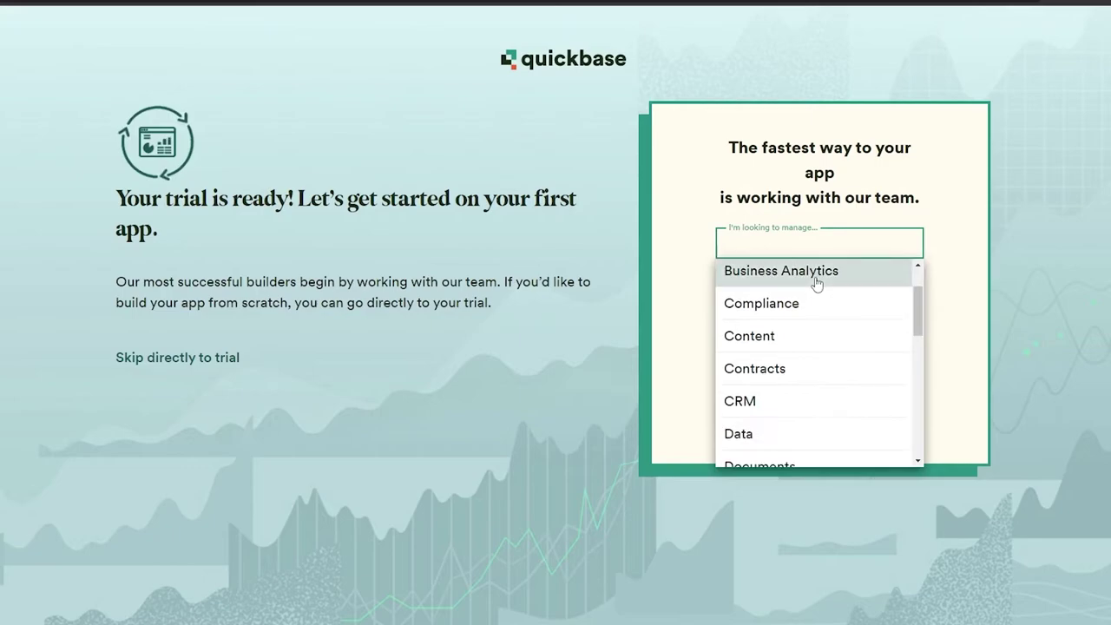
{"action": "scroll", "coordinate": [811, 344], "scroll_direction": "down", "scroll_amount": 2}
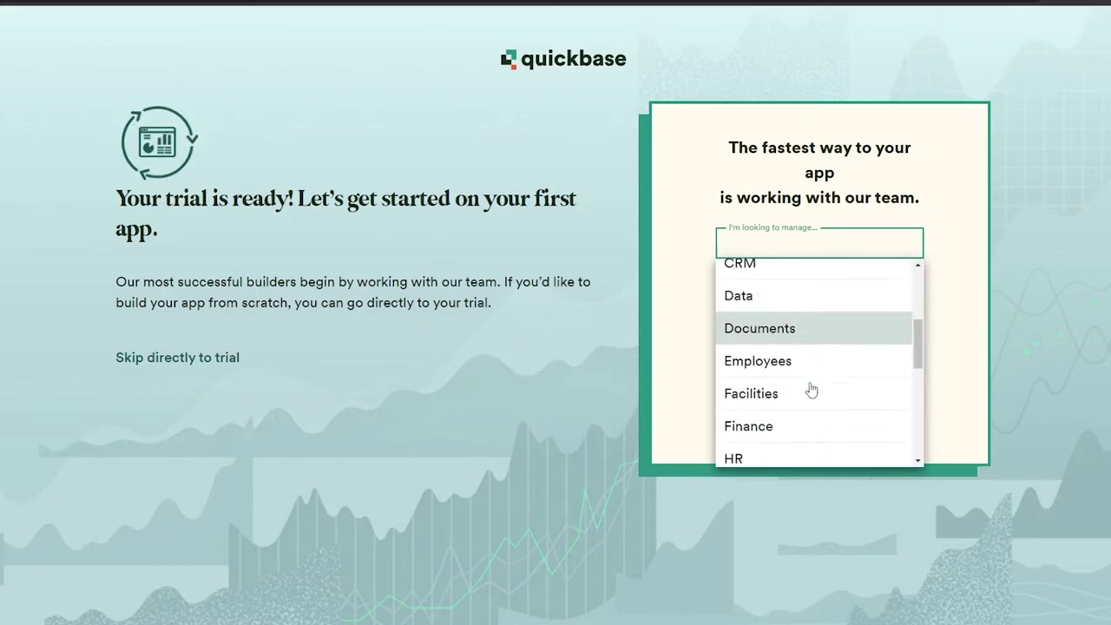
{"action": "left_click", "coordinate": [681, 367]}
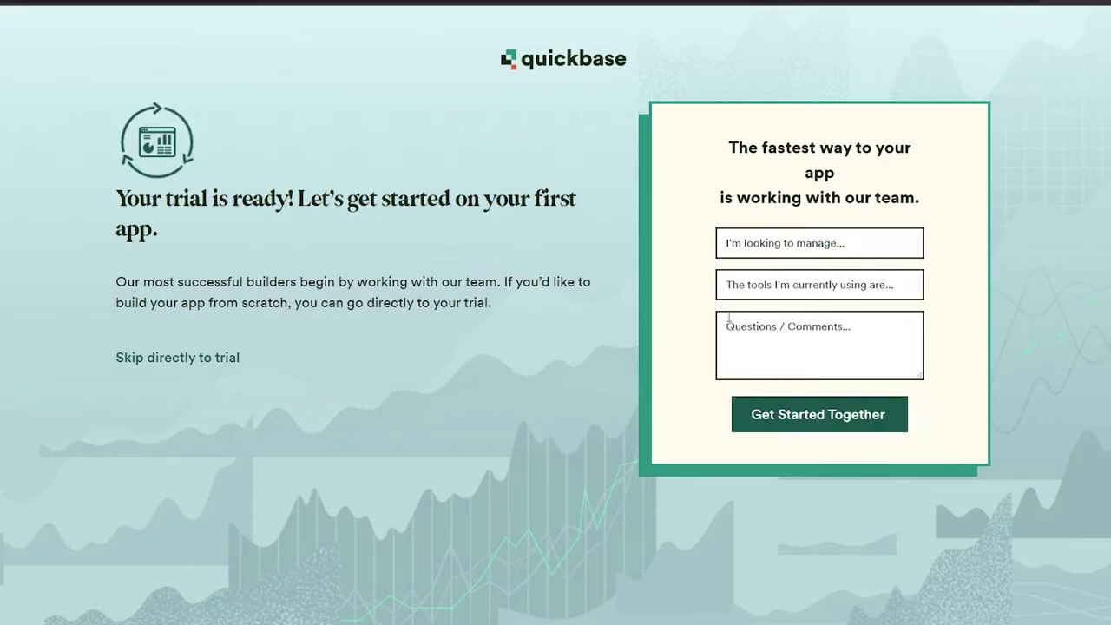
{"action": "left_click", "coordinate": [754, 292]}
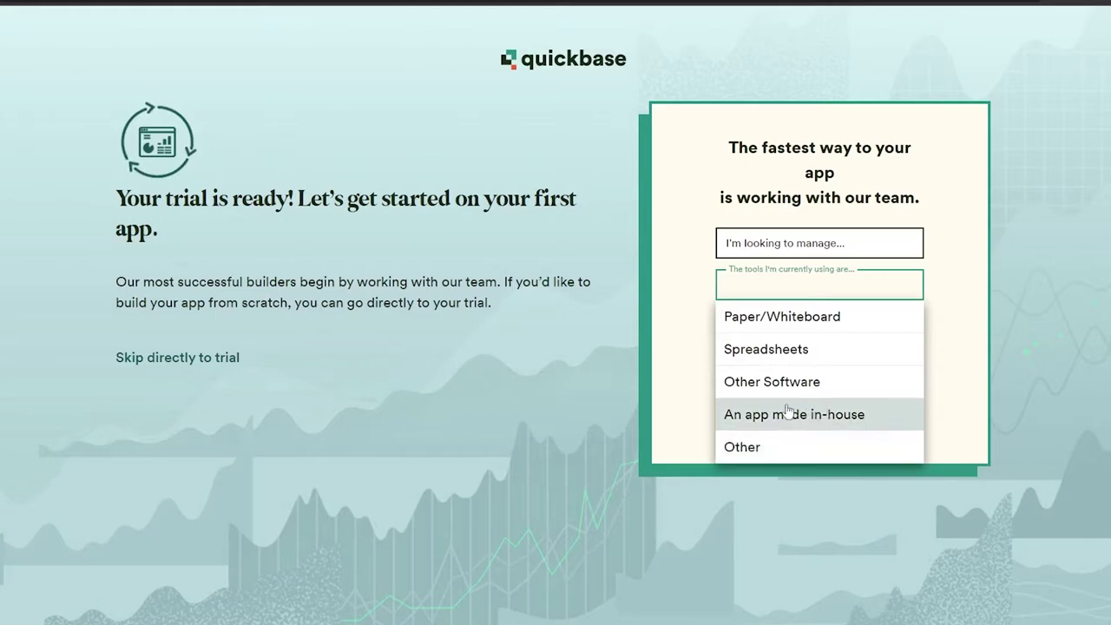
{"action": "left_click", "coordinate": [681, 366]}
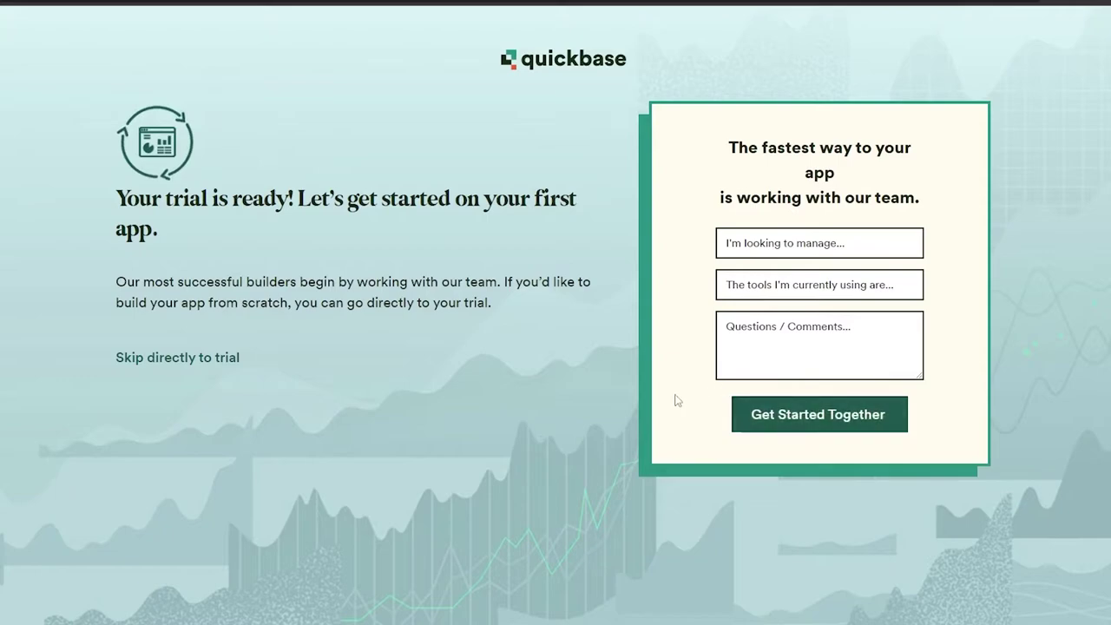
Skip directly to the trial and look over the My Apps page.
{"action": "left_click", "coordinate": [173, 357]}
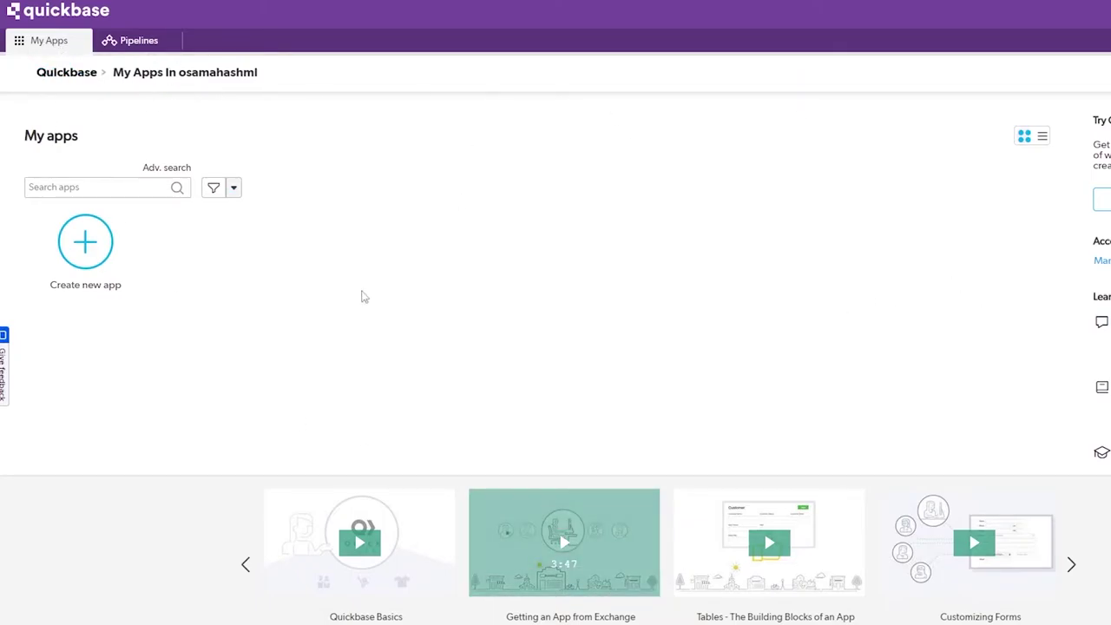
{"action": "left_click", "coordinate": [69, 72]}
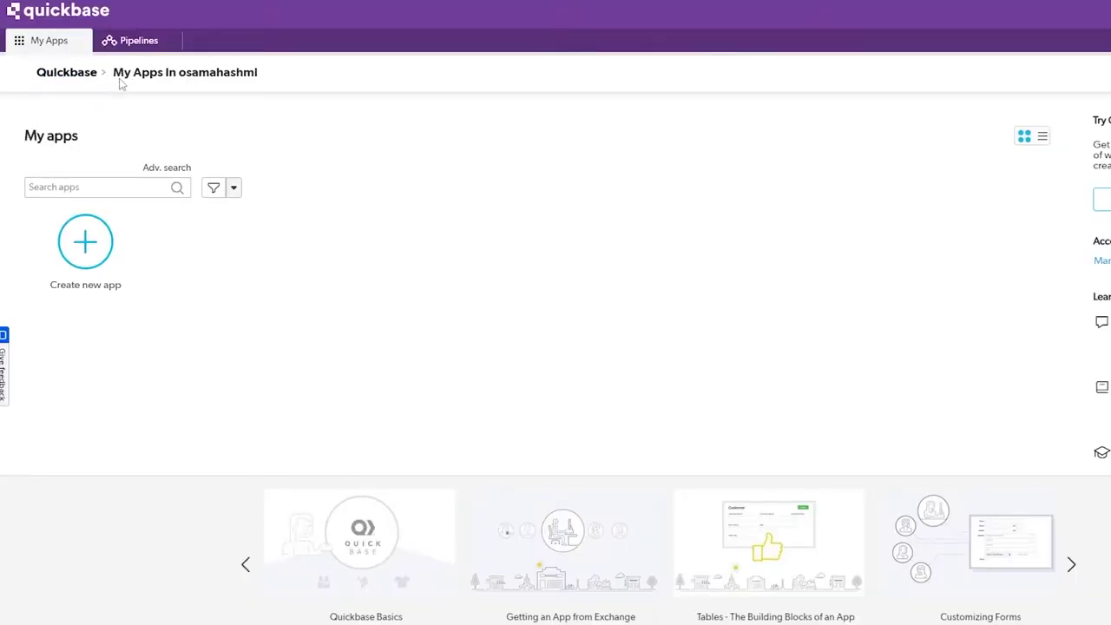
{"action": "scroll", "coordinate": [345, 90], "scroll_direction": "down", "scroll_amount": 2}
{"action": "scroll", "coordinate": [260, 173], "scroll_direction": "up", "scroll_amount": 2}
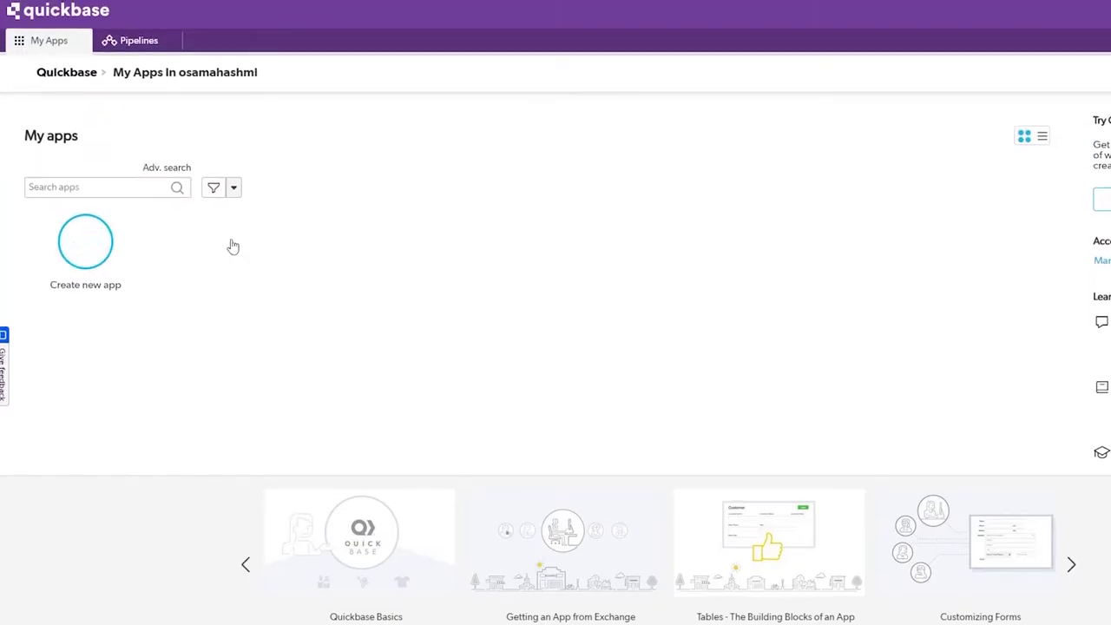
{"action": "scroll", "coordinate": [231, 245], "scroll_direction": "down", "scroll_amount": 3}
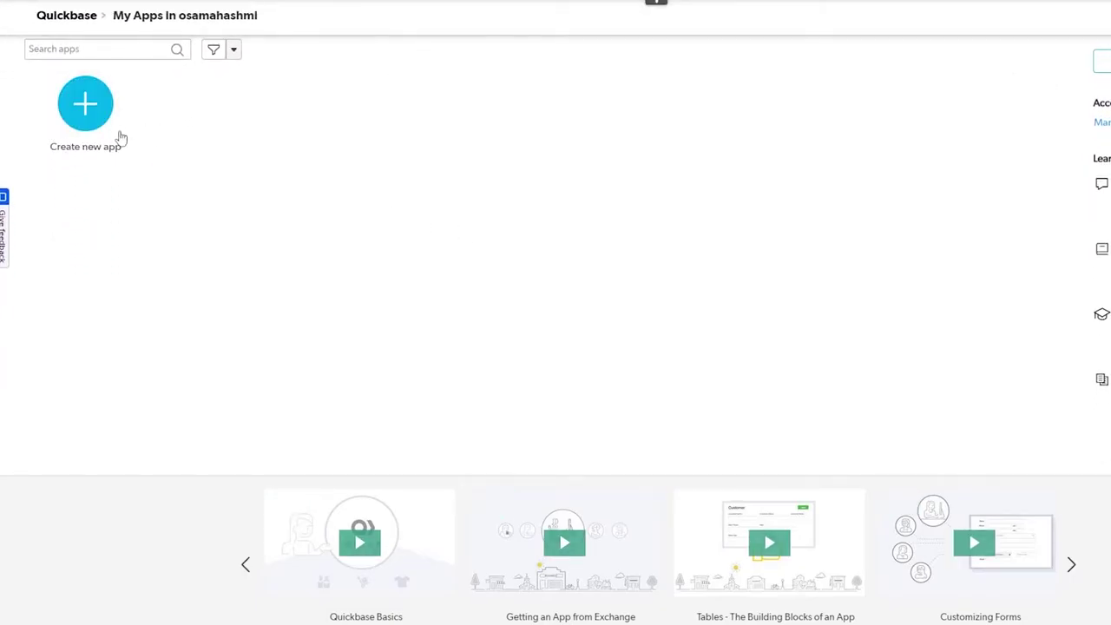
{"action": "scroll", "coordinate": [95, 141], "scroll_direction": "up", "scroll_amount": 3}
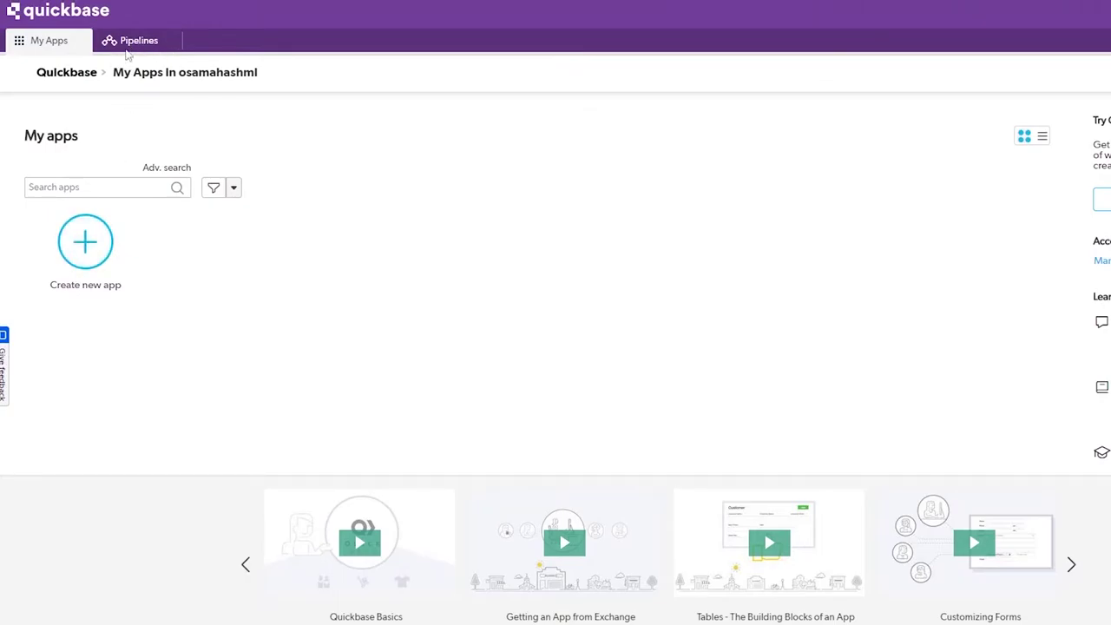
View the Pipelines area and return to the My Apps page.
{"action": "left_click", "coordinate": [130, 44]}
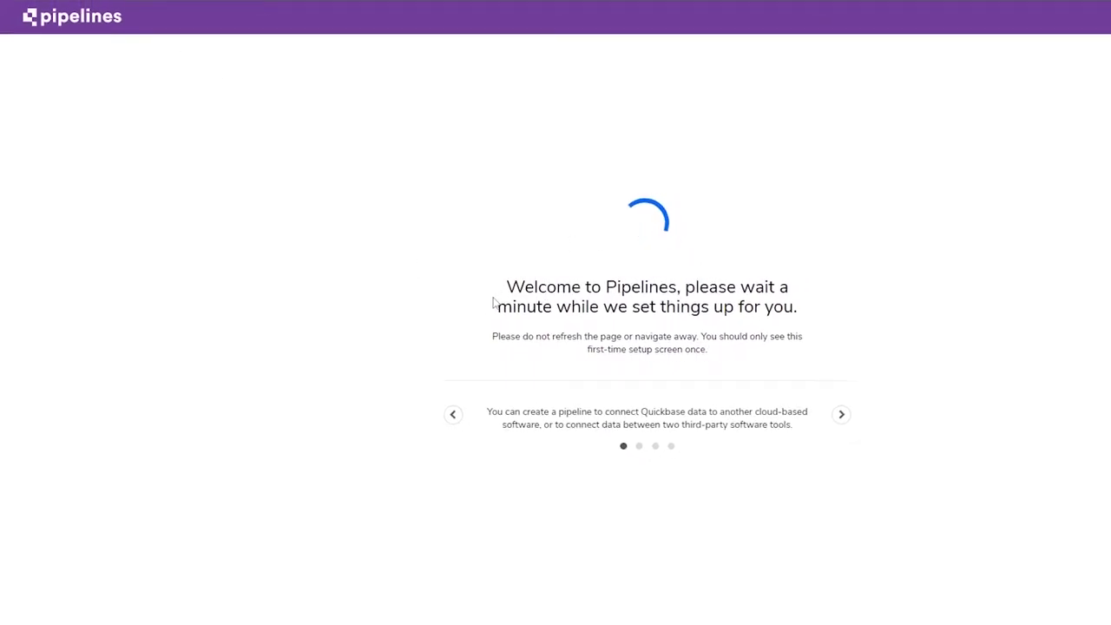
{"action": "left_click", "coordinate": [34, 80]}
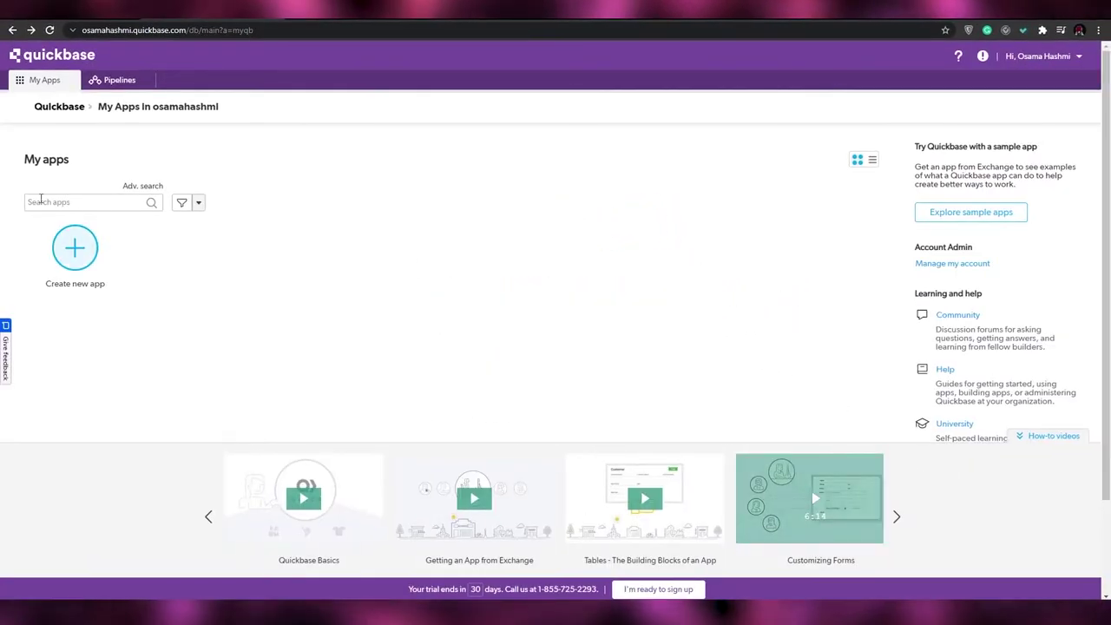
{"action": "scroll", "coordinate": [442, 94], "scroll_direction": "down", "scroll_amount": 1}
{"action": "scroll", "coordinate": [196, 77], "scroll_direction": "up", "scroll_amount": 1}
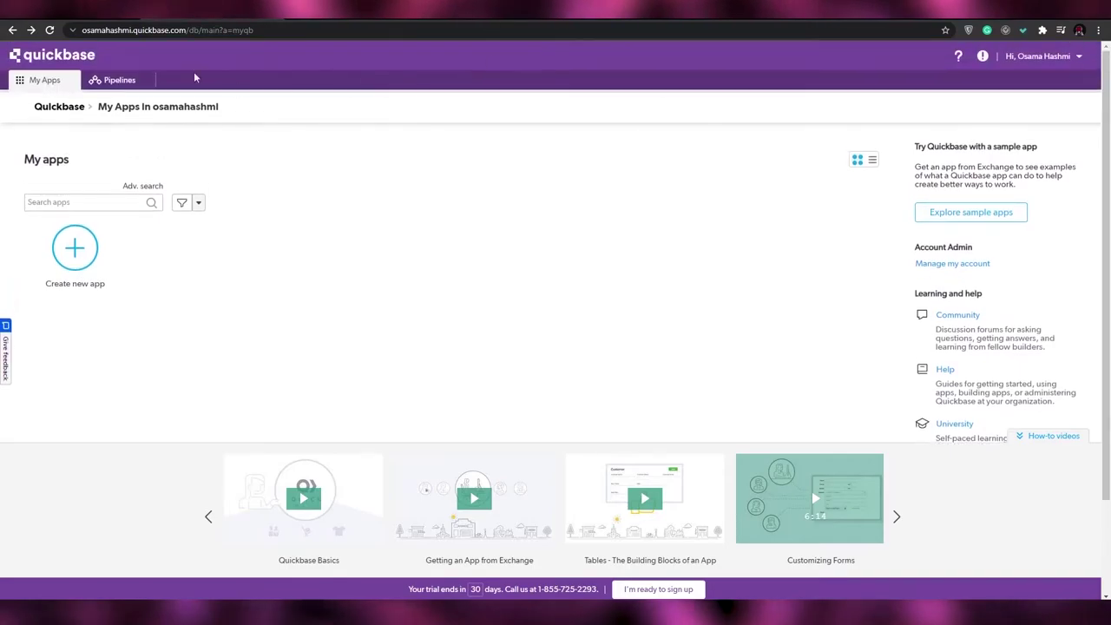
{"action": "scroll", "coordinate": [345, 289], "scroll_direction": "down", "scroll_amount": 1}
{"action": "scroll", "coordinate": [381, 304], "scroll_direction": "down", "scroll_amount": 1}
{"action": "scroll", "coordinate": [469, 352], "scroll_direction": "up", "scroll_amount": 2}
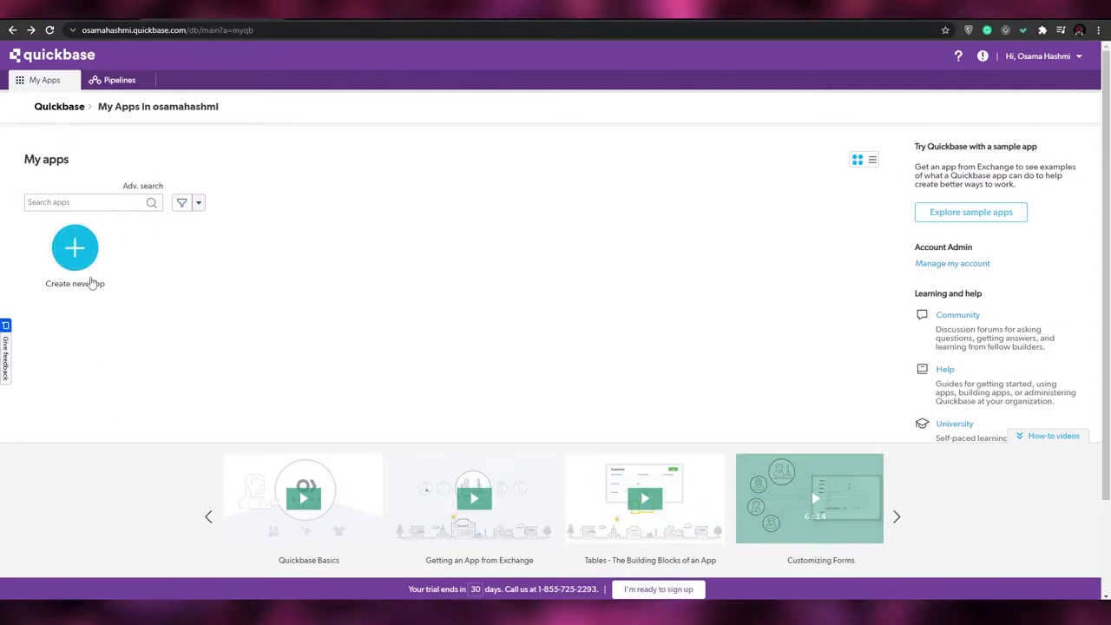
Create a new app from a template, browsing the use cases and choosing Managing projects.
{"action": "left_click", "coordinate": [75, 248]}
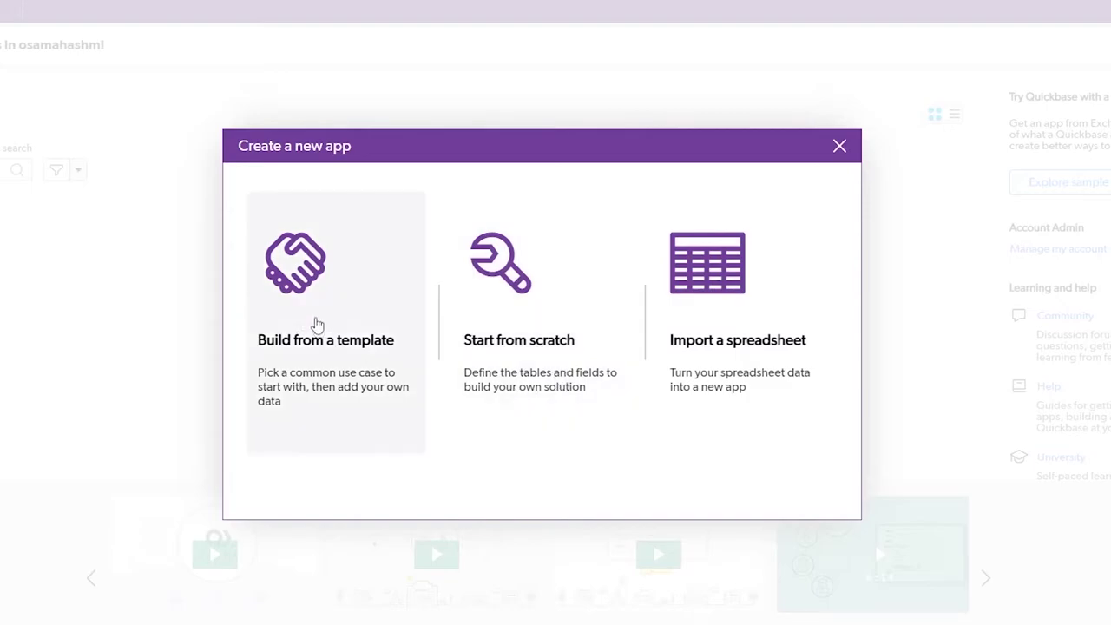
{"action": "left_click", "coordinate": [318, 310]}
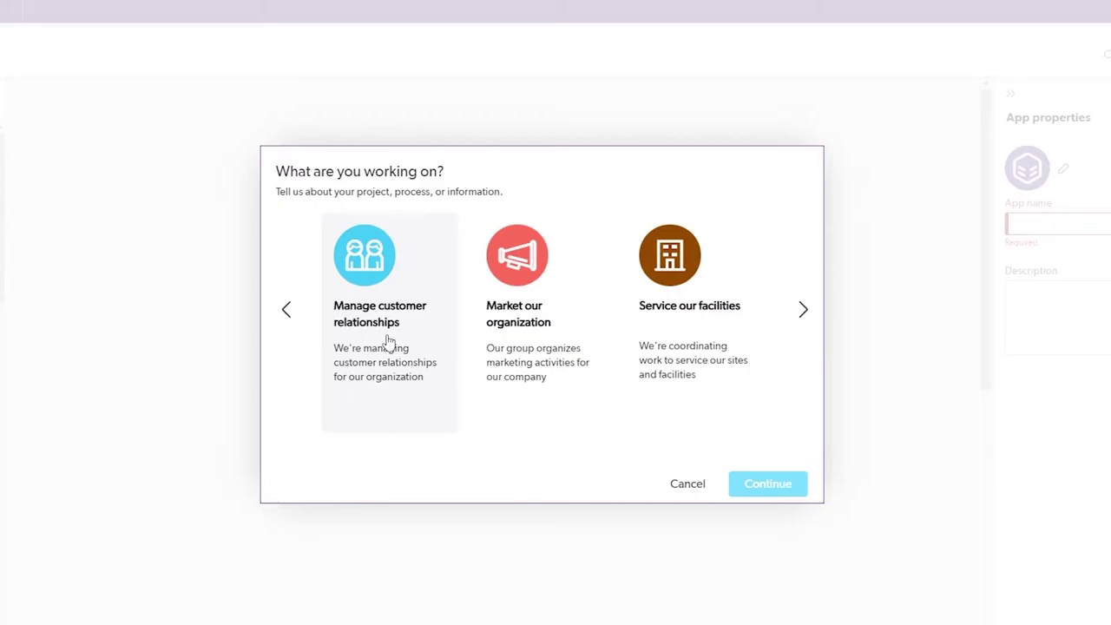
{"action": "left_click", "coordinate": [800, 309]}
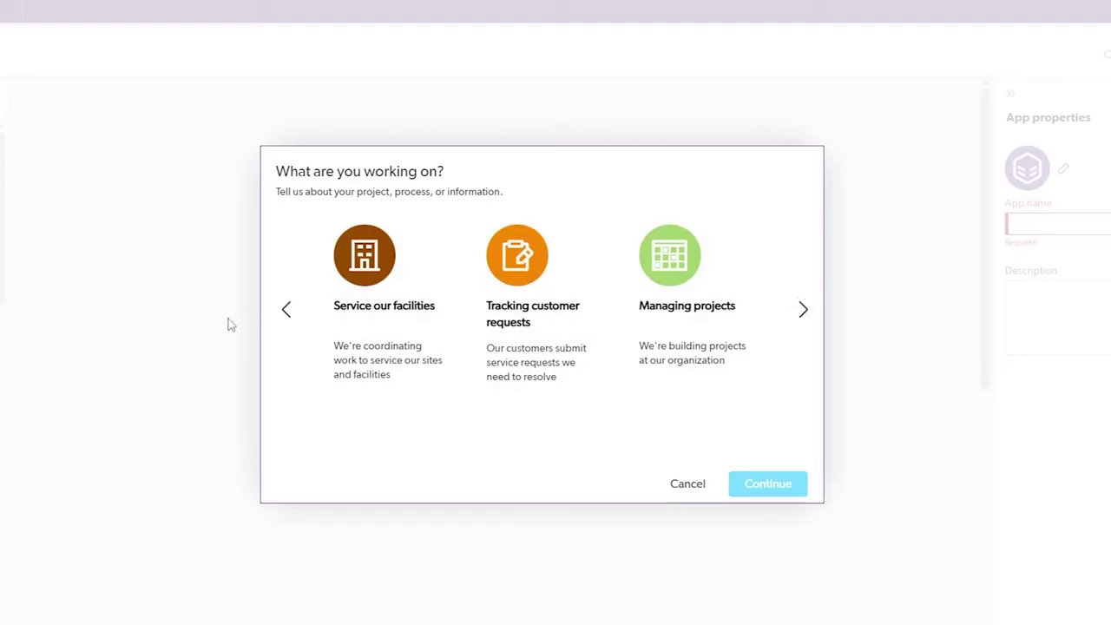
{"action": "left_click", "coordinate": [284, 309]}
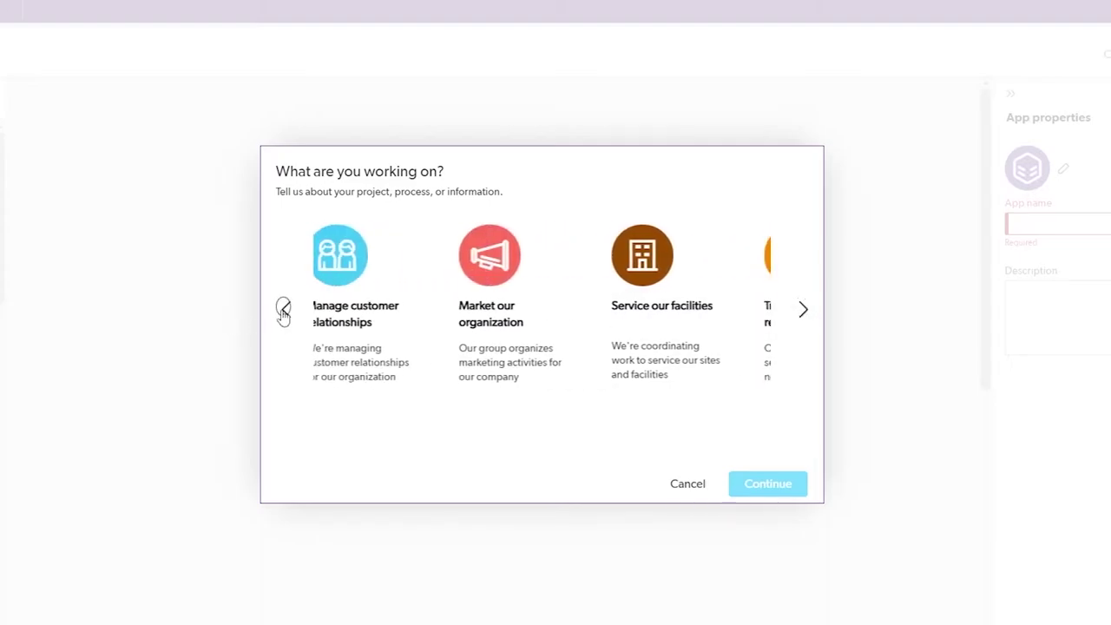
{"action": "left_click", "coordinate": [801, 309]}
{"action": "left_click", "coordinate": [701, 304]}
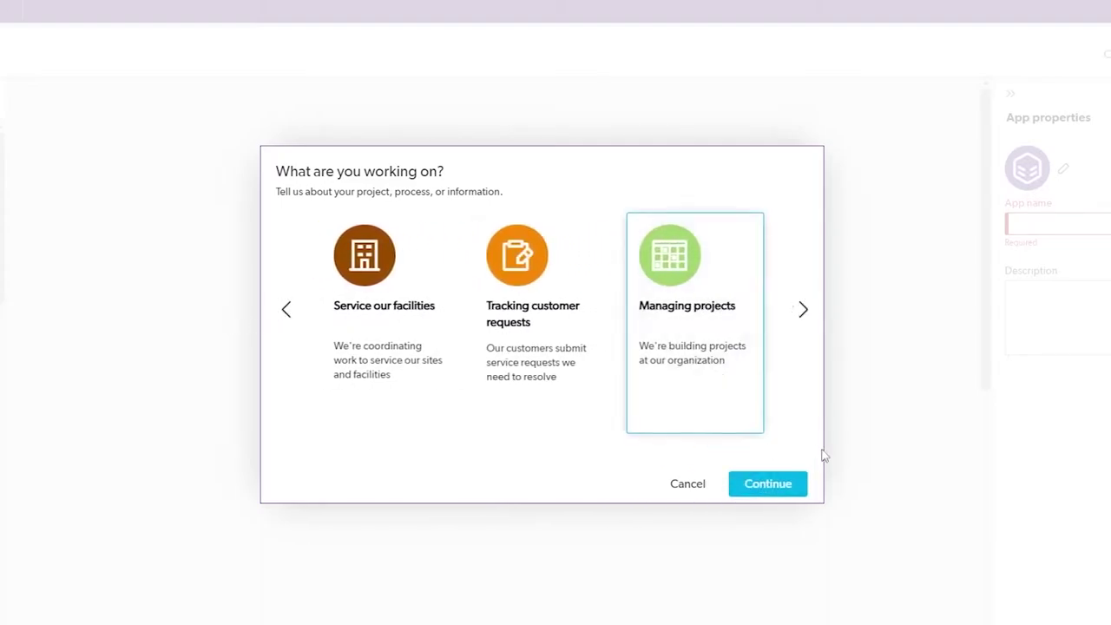
{"action": "left_click", "coordinate": [767, 484]}
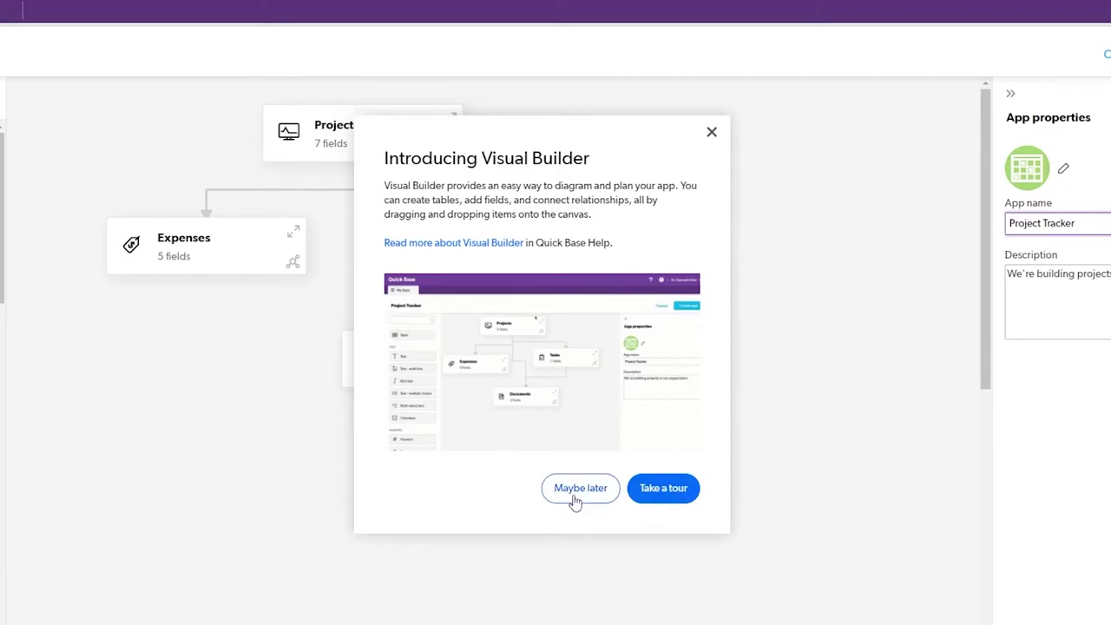
Decline the Visual Builder tour and spread out the diagram, with Projects above Documents and Expenses and Tasks on opposite sides.
{"action": "left_click", "coordinate": [575, 498]}
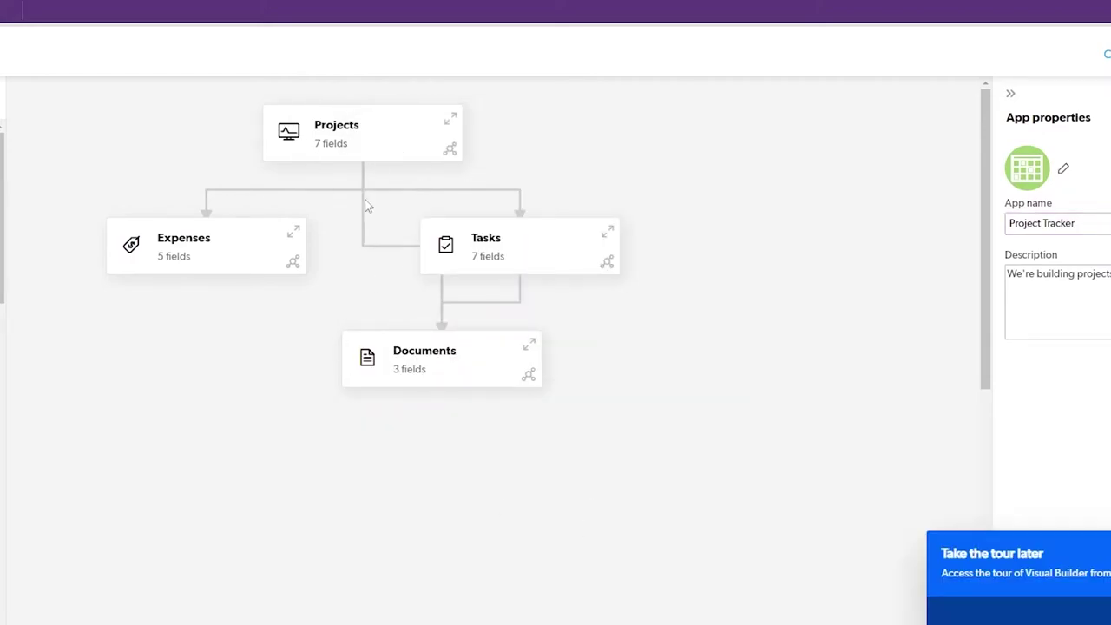
{"action": "left_click_drag", "start_coordinate": [347, 146], "coordinate": [423, 78]}
{"action": "left_click", "coordinate": [345, 143]}
{"action": "left_click", "coordinate": [419, 106]}
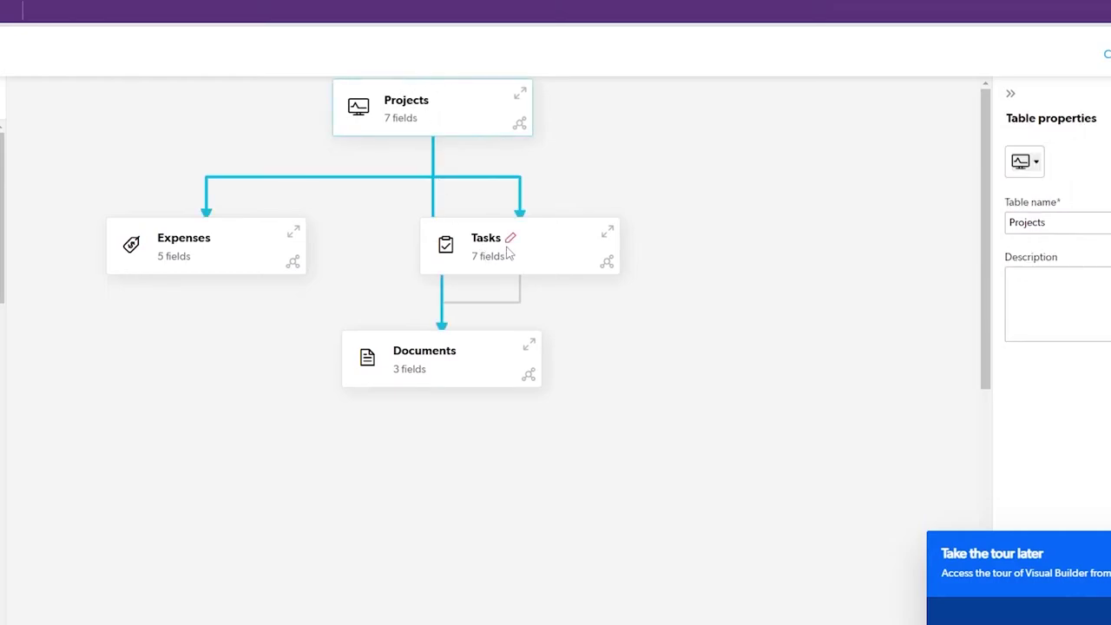
{"action": "left_click_drag", "start_coordinate": [488, 255], "coordinate": [762, 198]}
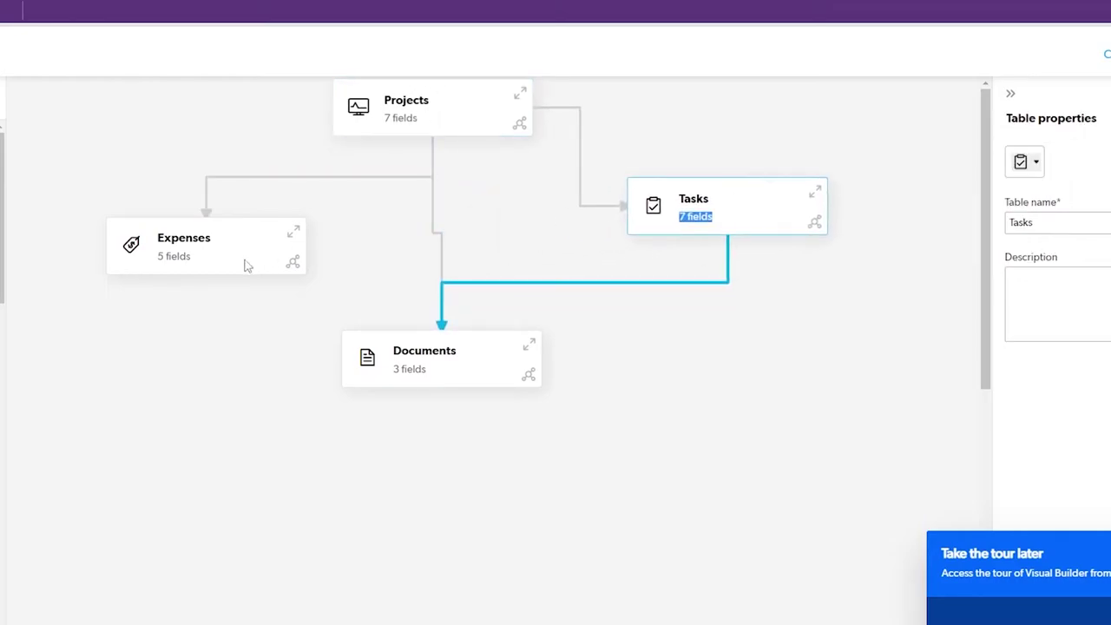
{"action": "left_click_drag", "start_coordinate": [198, 253], "coordinate": [98, 208]}
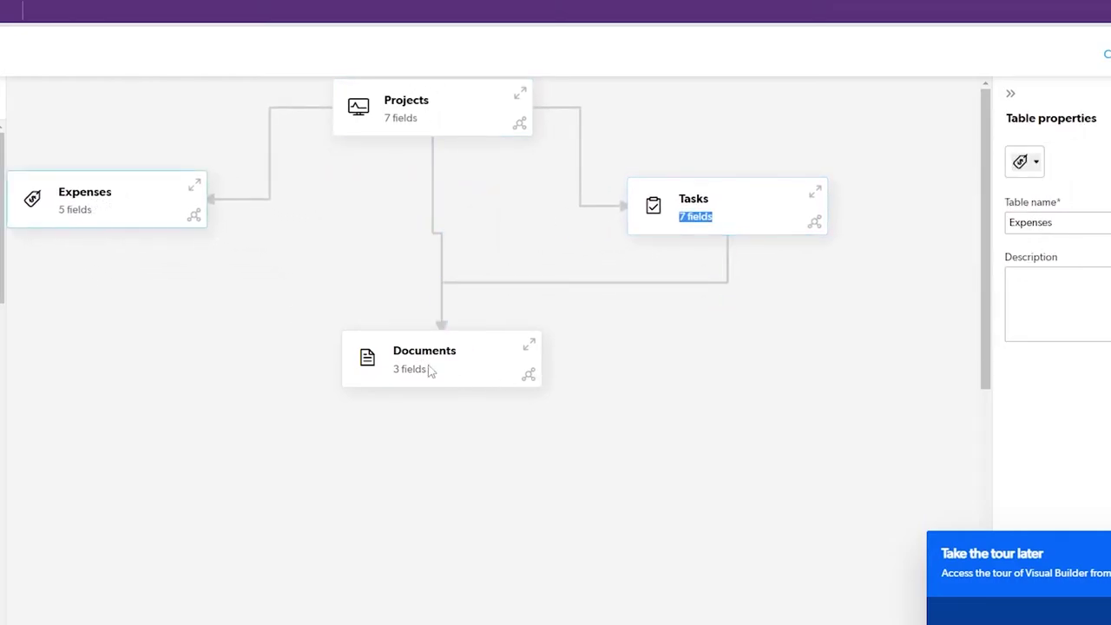
{"action": "left_click_drag", "start_coordinate": [447, 365], "coordinate": [438, 373]}
{"action": "left_click", "coordinate": [547, 441]}
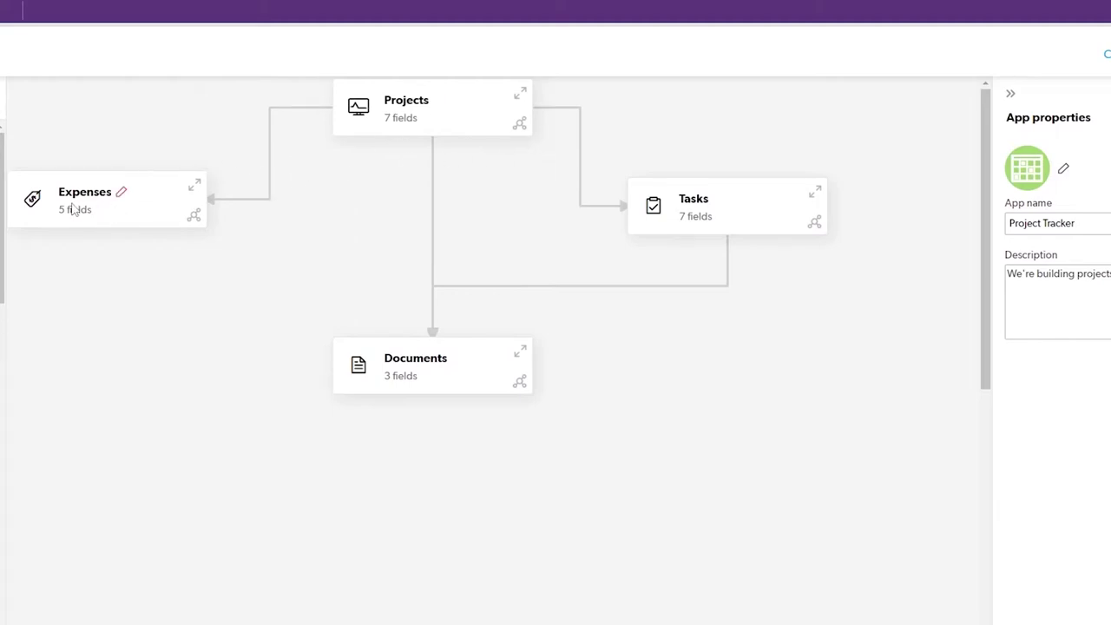
Expand the Expenses table and inspect its fields, from Expense Description through Receipt.
{"action": "left_click", "coordinate": [74, 206]}
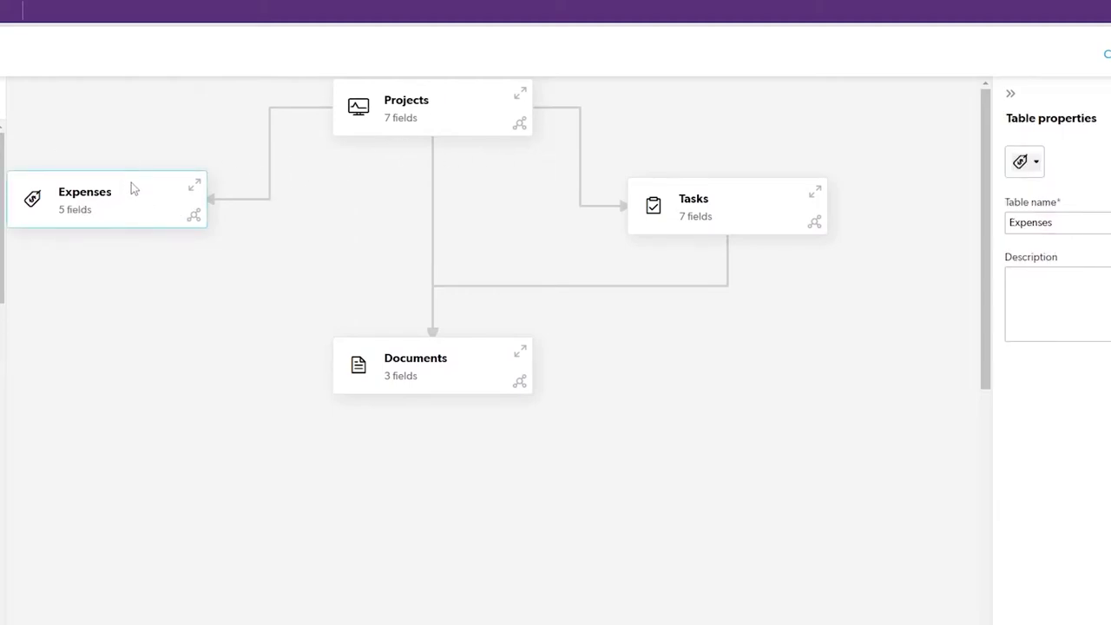
{"action": "left_click", "coordinate": [194, 187]}
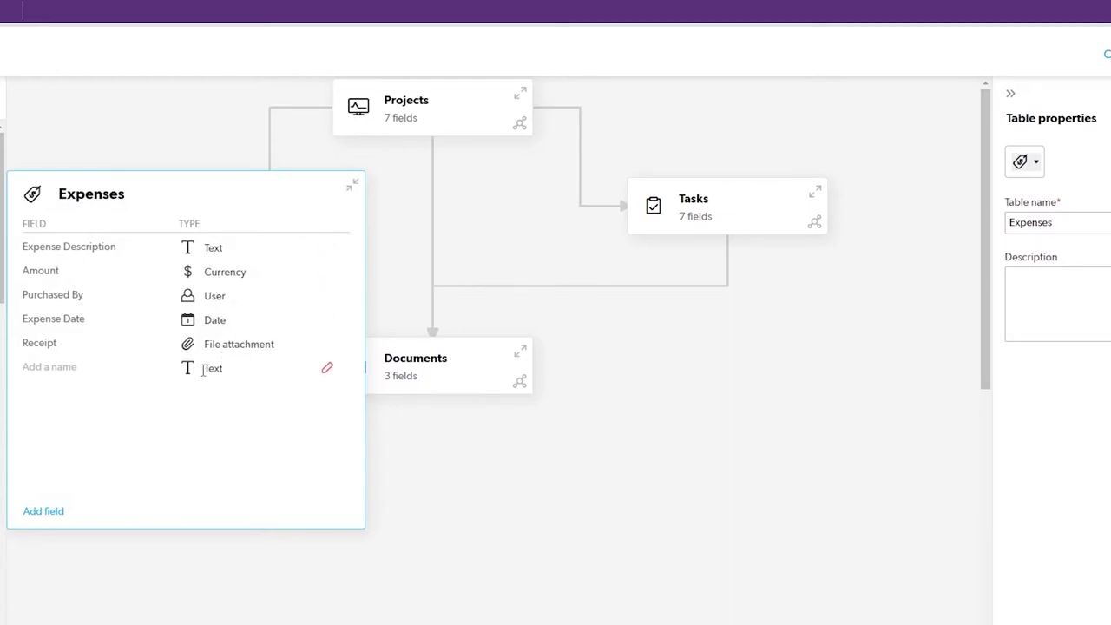
{"action": "left_click", "coordinate": [52, 249]}
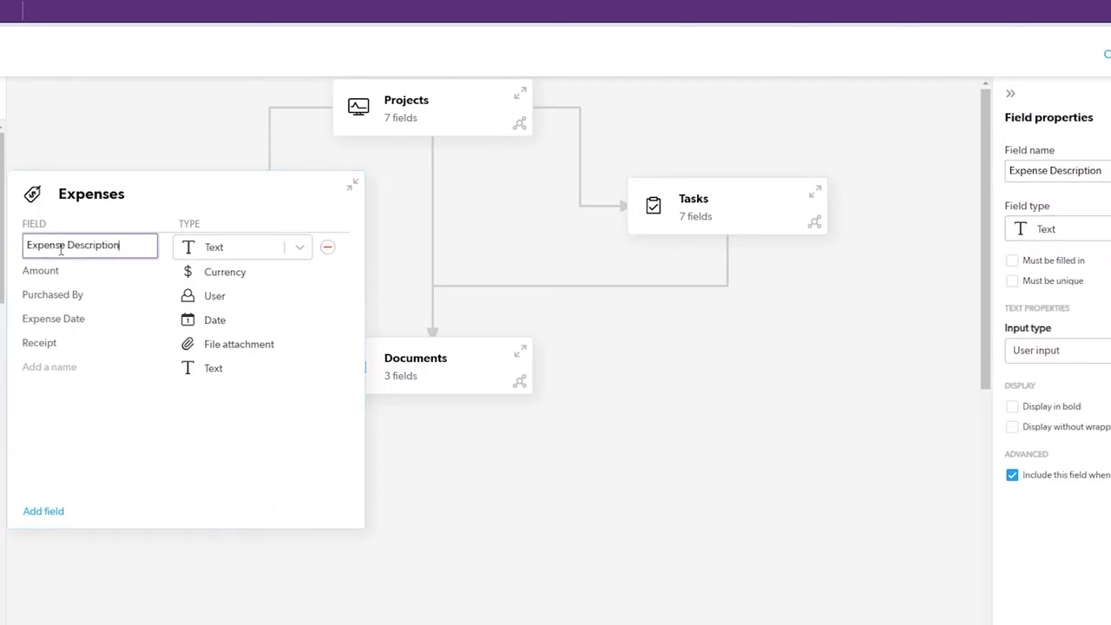
{"action": "left_click", "coordinate": [58, 276]}
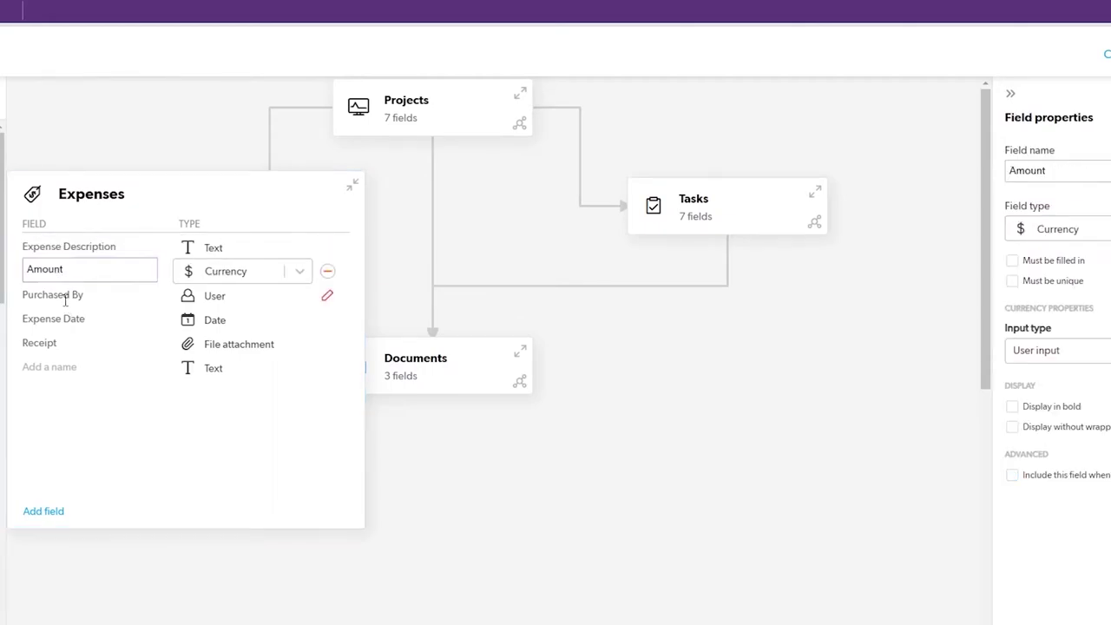
{"action": "left_click", "coordinate": [65, 297]}
{"action": "left_click", "coordinate": [67, 319]}
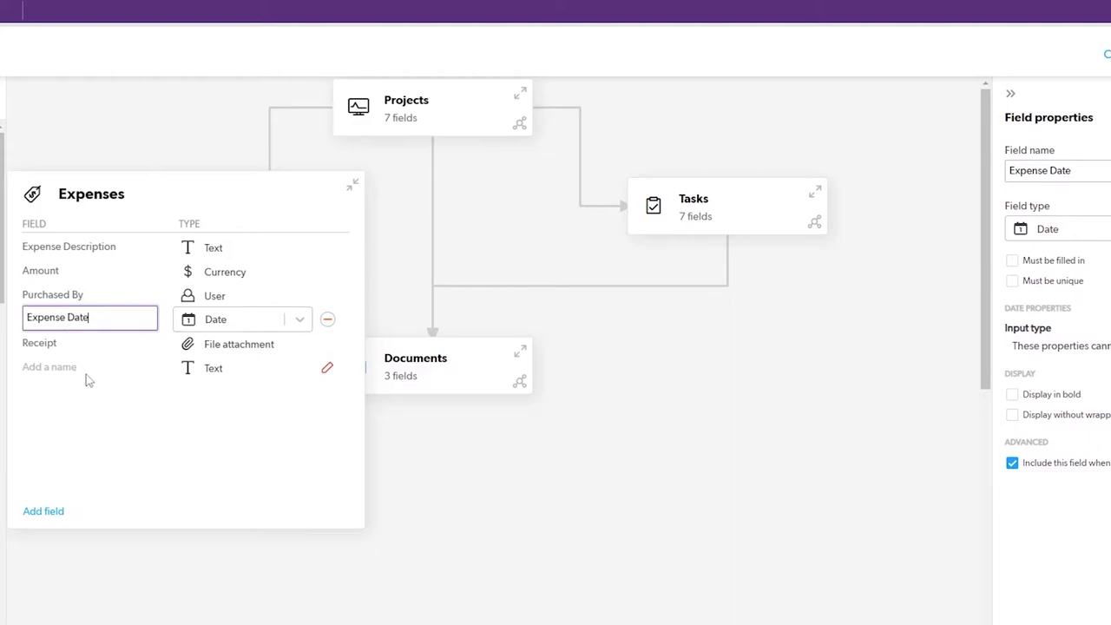
{"action": "left_click", "coordinate": [44, 351]}
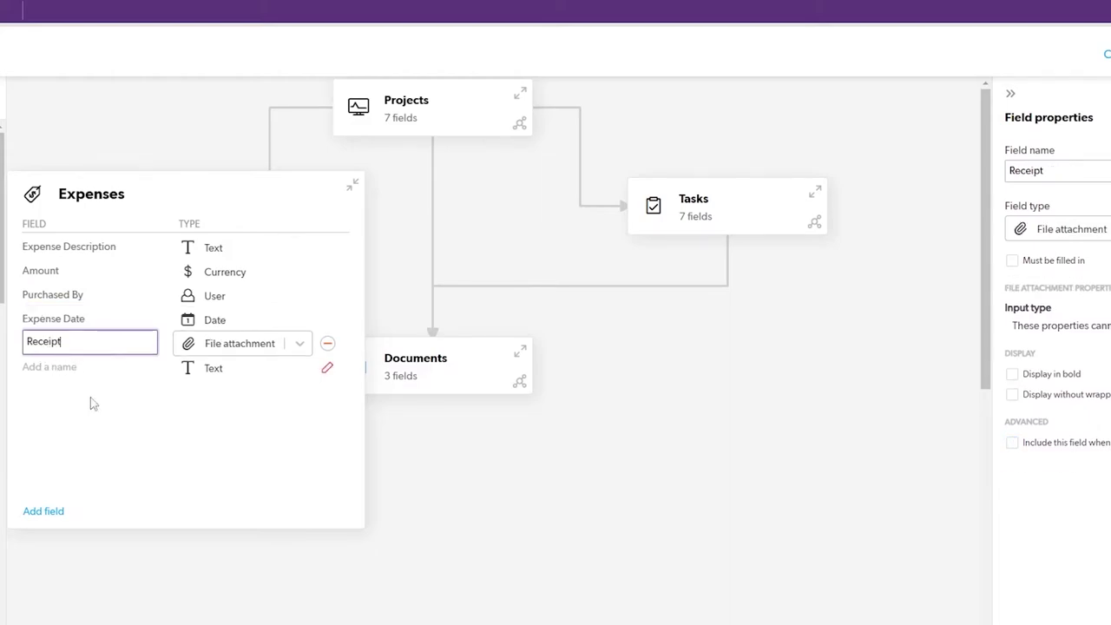
{"action": "left_click", "coordinate": [61, 382]}
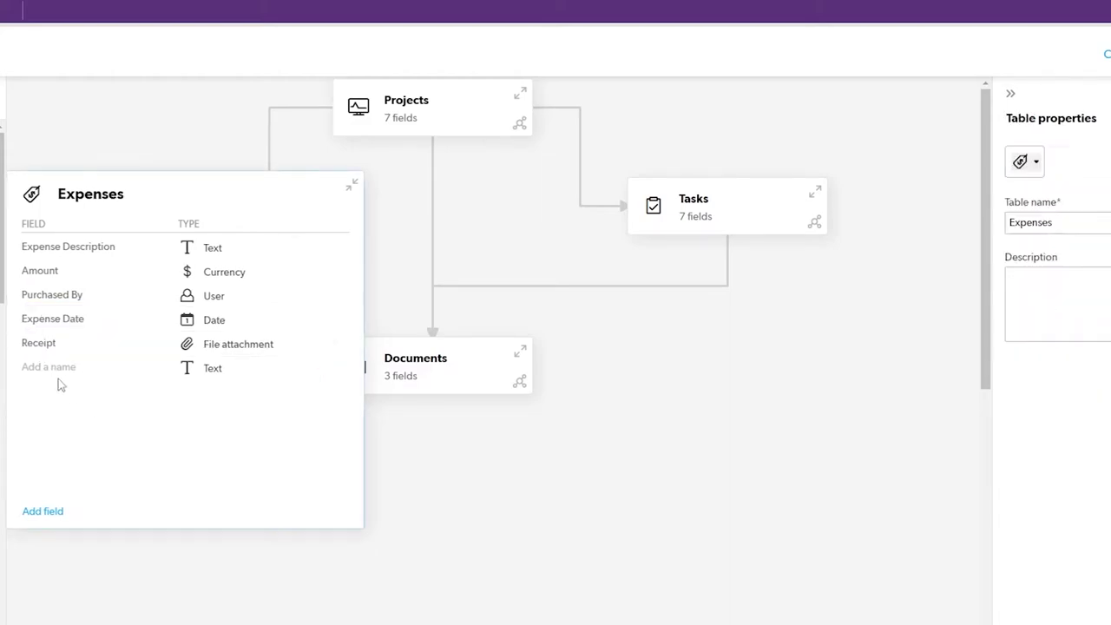
Add a text field to the Expenses table, remove it again and collapse the table.
{"action": "left_click", "coordinate": [45, 514]}
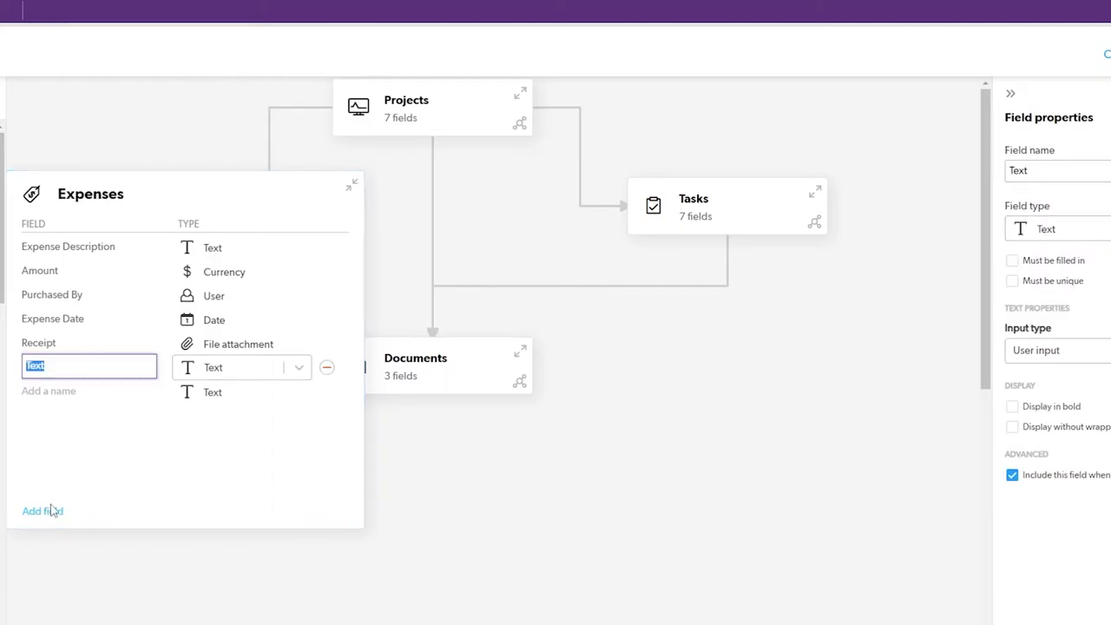
{"action": "left_click", "coordinate": [93, 463]}
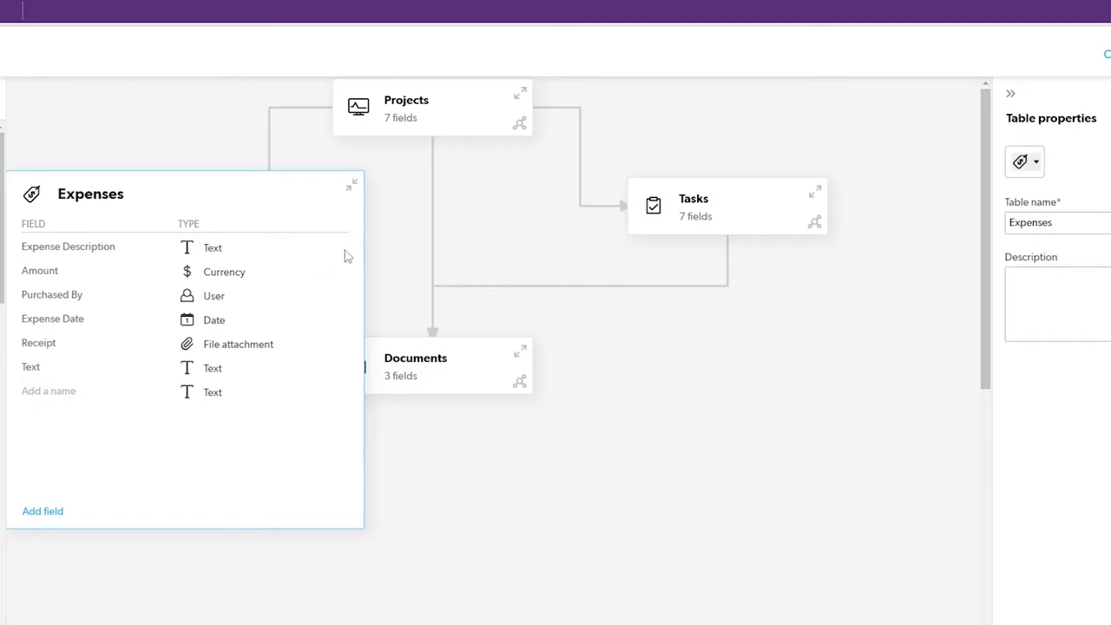
{"action": "left_click", "coordinate": [328, 370]}
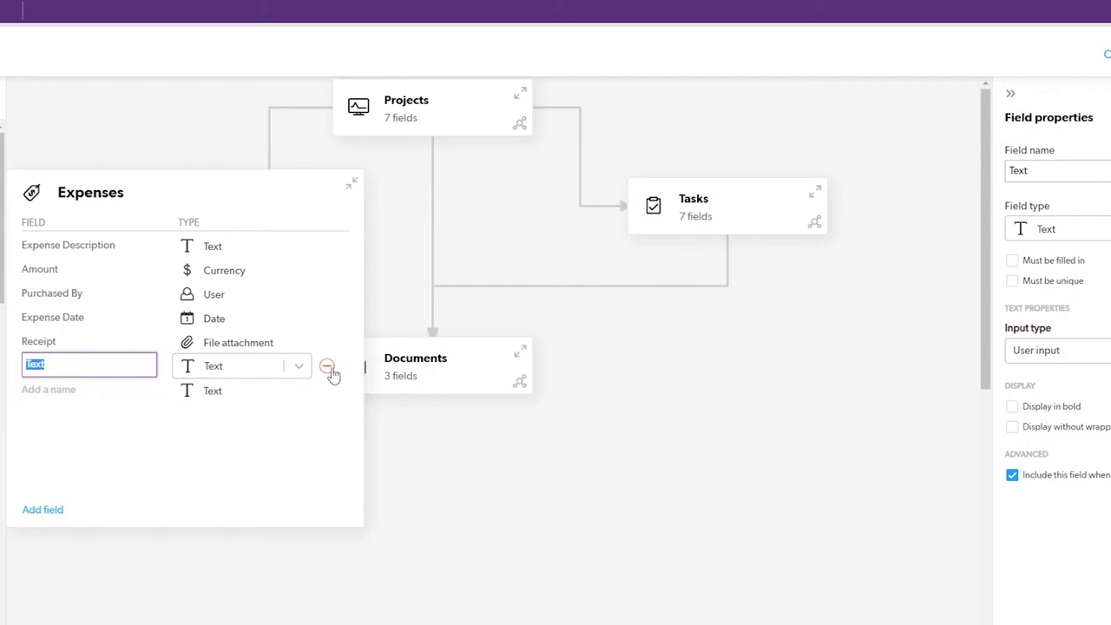
{"action": "left_click", "coordinate": [328, 369]}
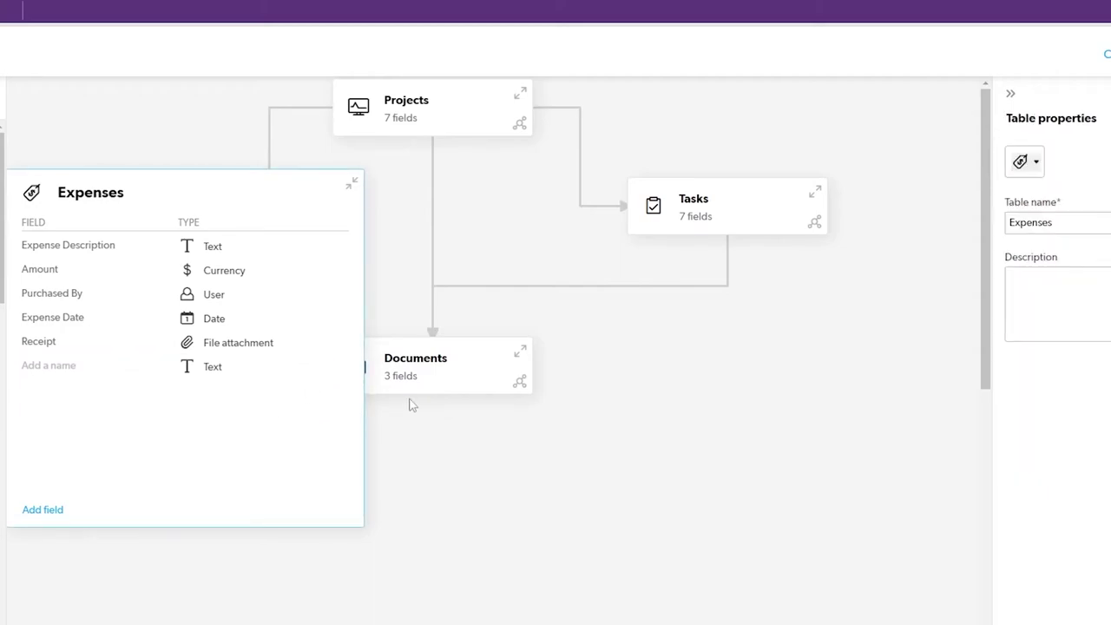
{"action": "left_click", "coordinate": [131, 570]}
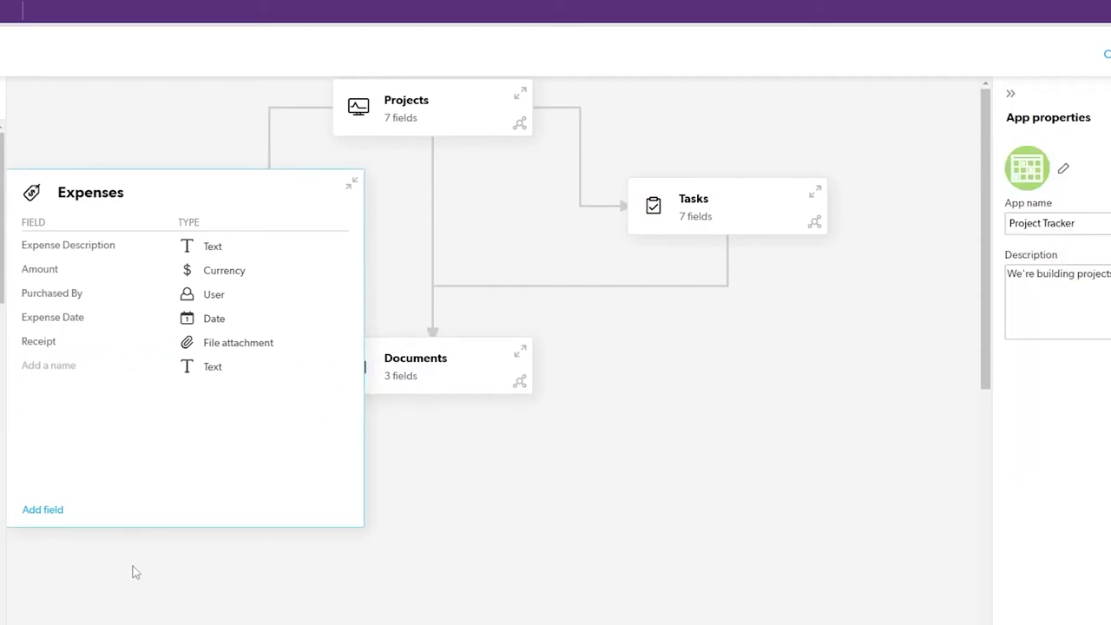
{"action": "left_click", "coordinate": [347, 186]}
Inspect the relationships linking the Projects table to Documents and to Expenses.
{"action": "left_click", "coordinate": [411, 129]}
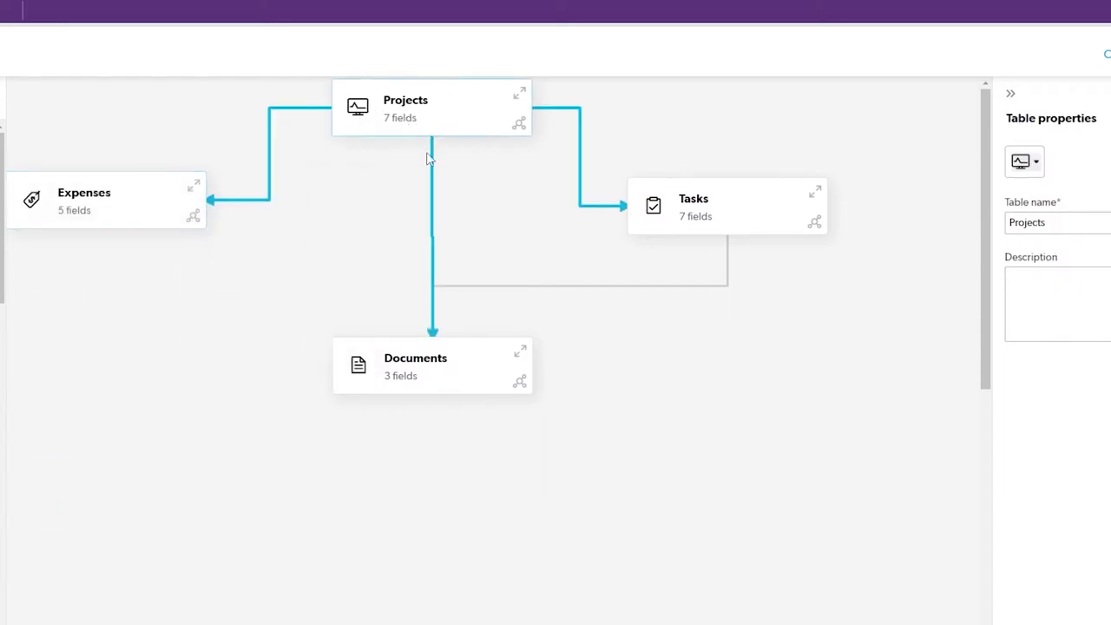
{"action": "left_click", "coordinate": [431, 163]}
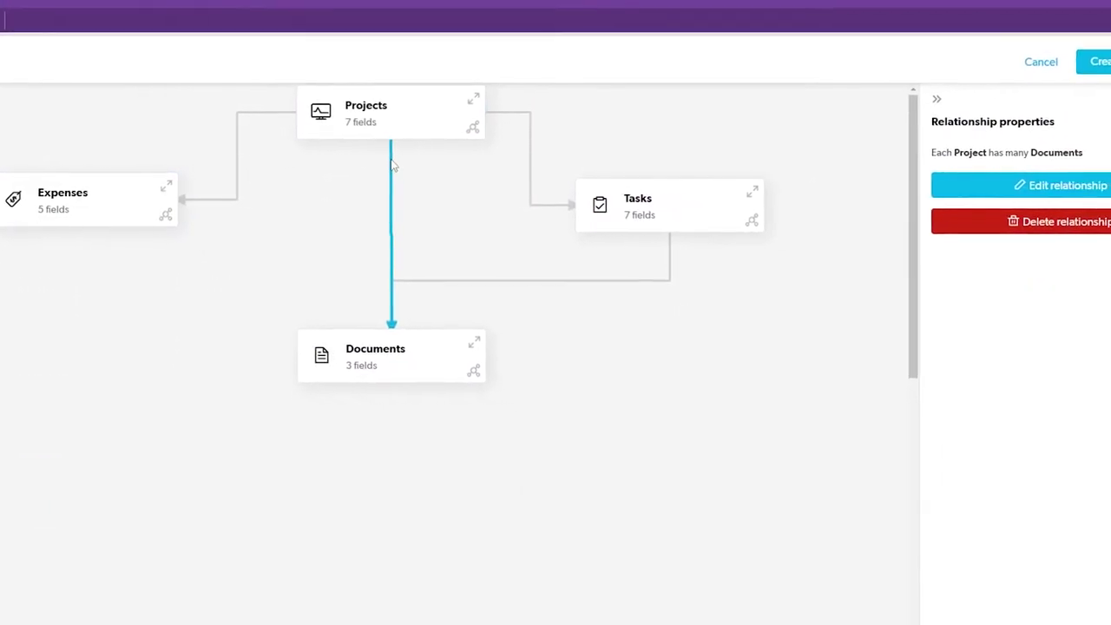
{"action": "left_click", "coordinate": [346, 173]}
{"action": "left_click", "coordinate": [225, 184]}
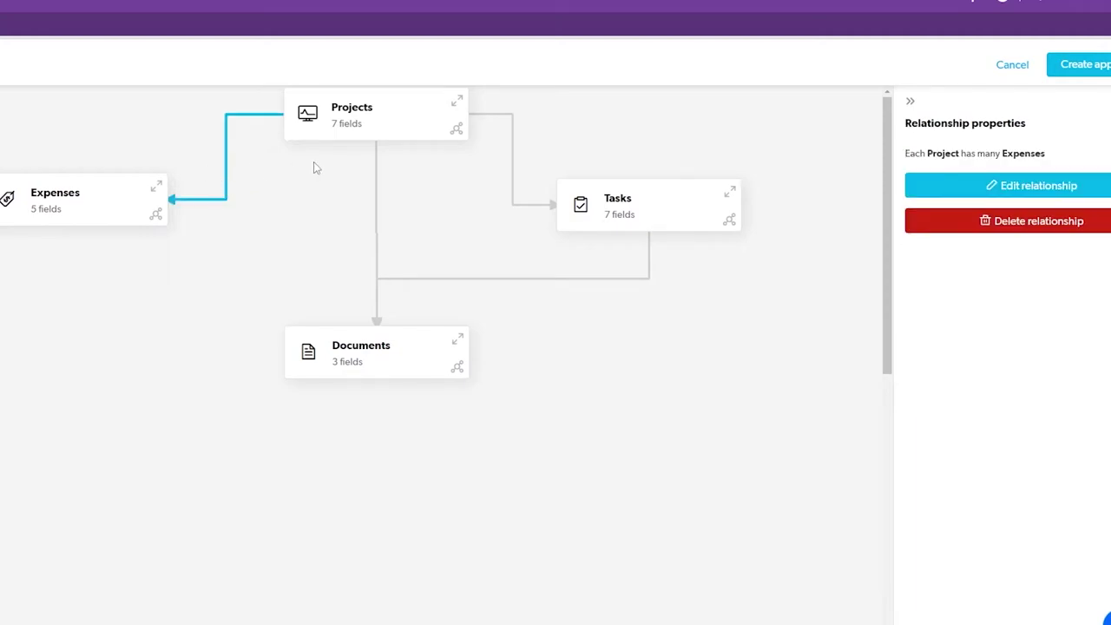
{"action": "left_click", "coordinate": [314, 166]}
{"action": "left_click", "coordinate": [376, 188]}
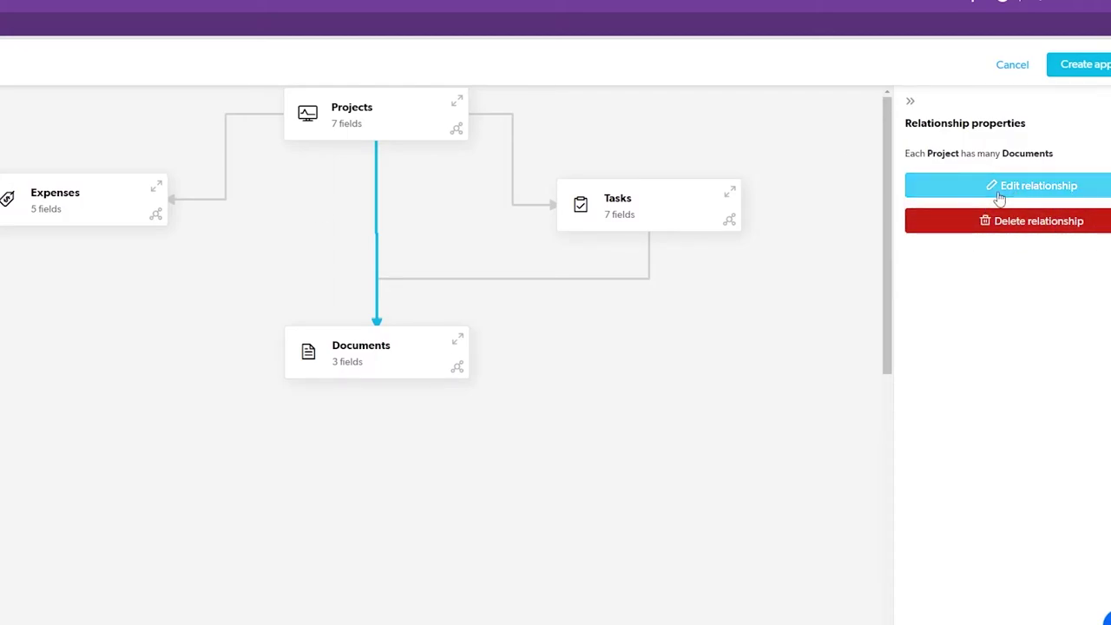
Expand the Projects table to review its fields and types, then collapse it and place it back above Documents.
{"action": "left_click", "coordinate": [396, 356]}
{"action": "left_click", "coordinate": [394, 122]}
{"action": "left_click", "coordinate": [456, 103]}
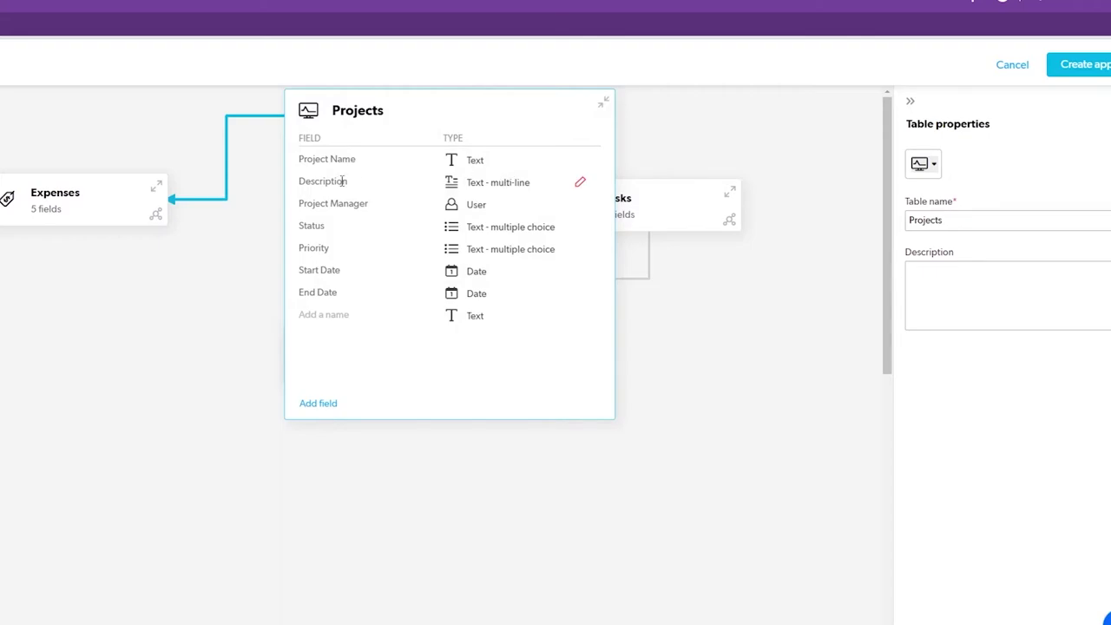
{"action": "left_click", "coordinate": [476, 204]}
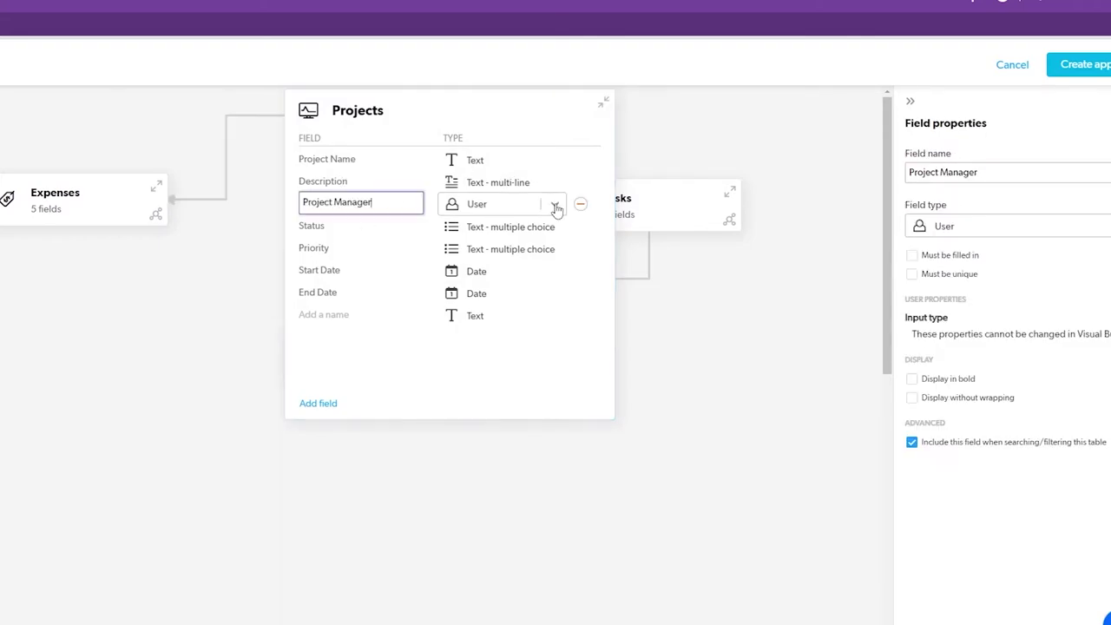
{"action": "left_click", "coordinate": [485, 391]}
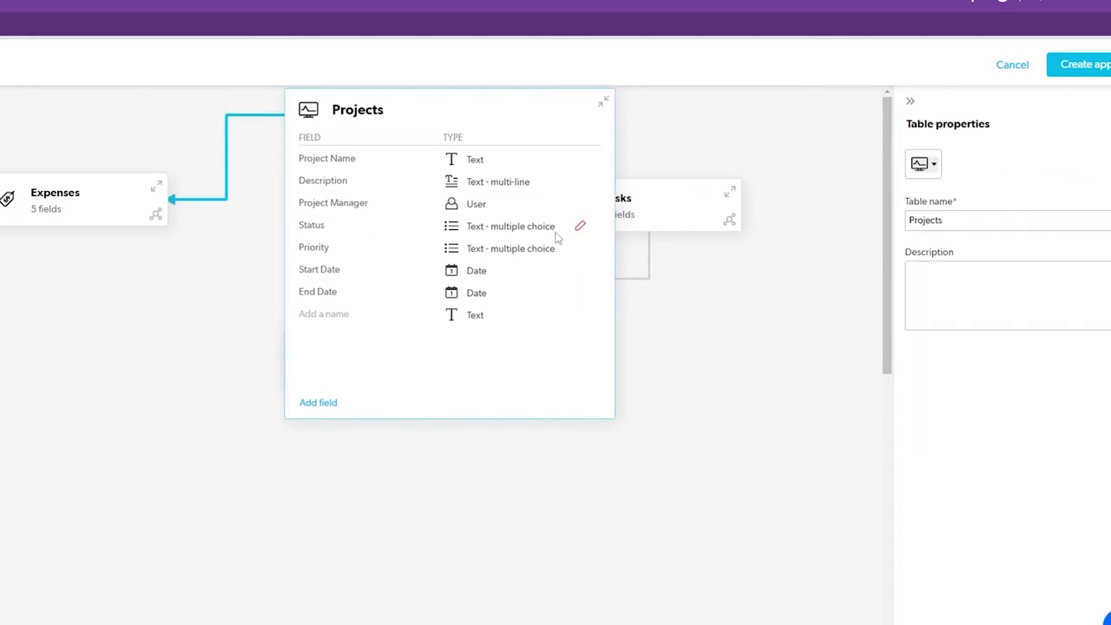
{"action": "left_click", "coordinate": [478, 367]}
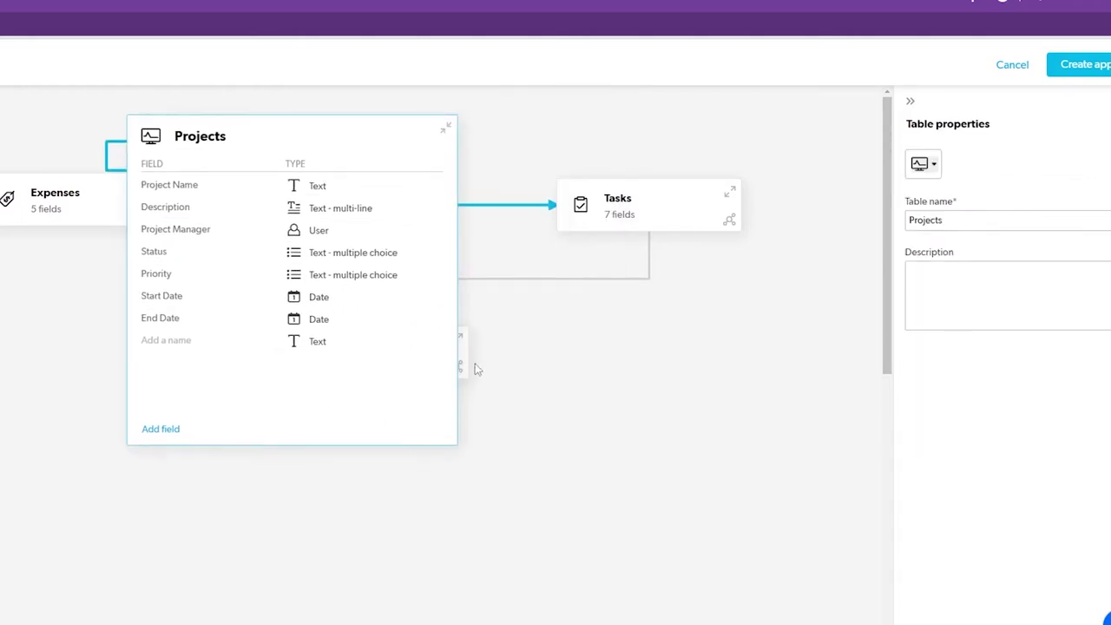
{"action": "left_click", "coordinate": [446, 127]}
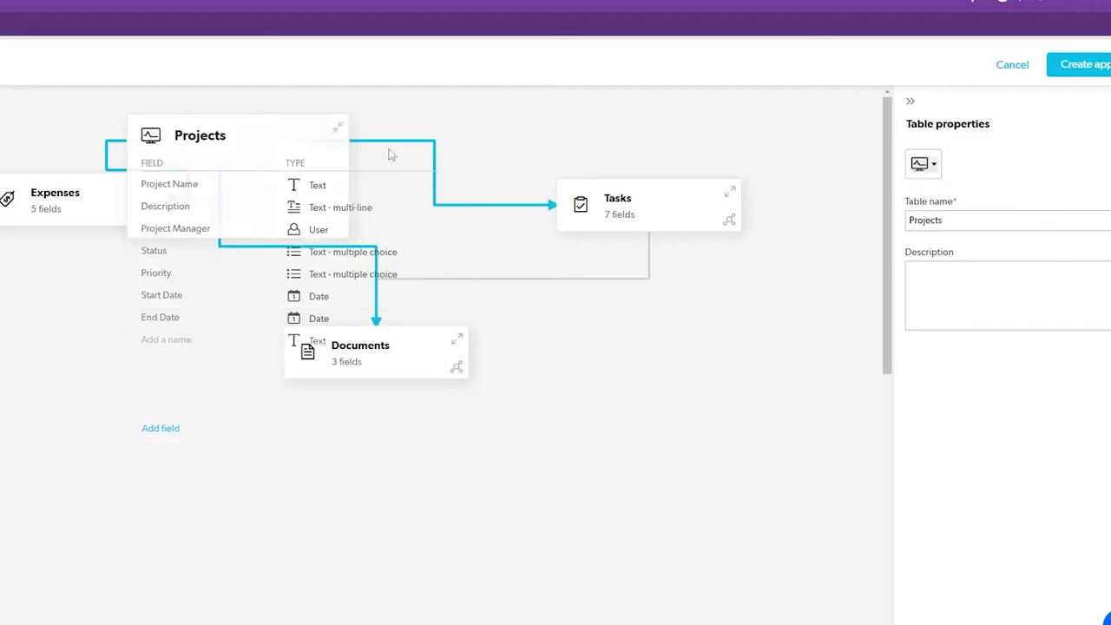
{"action": "left_click_drag", "start_coordinate": [273, 116], "coordinate": [397, 112]}
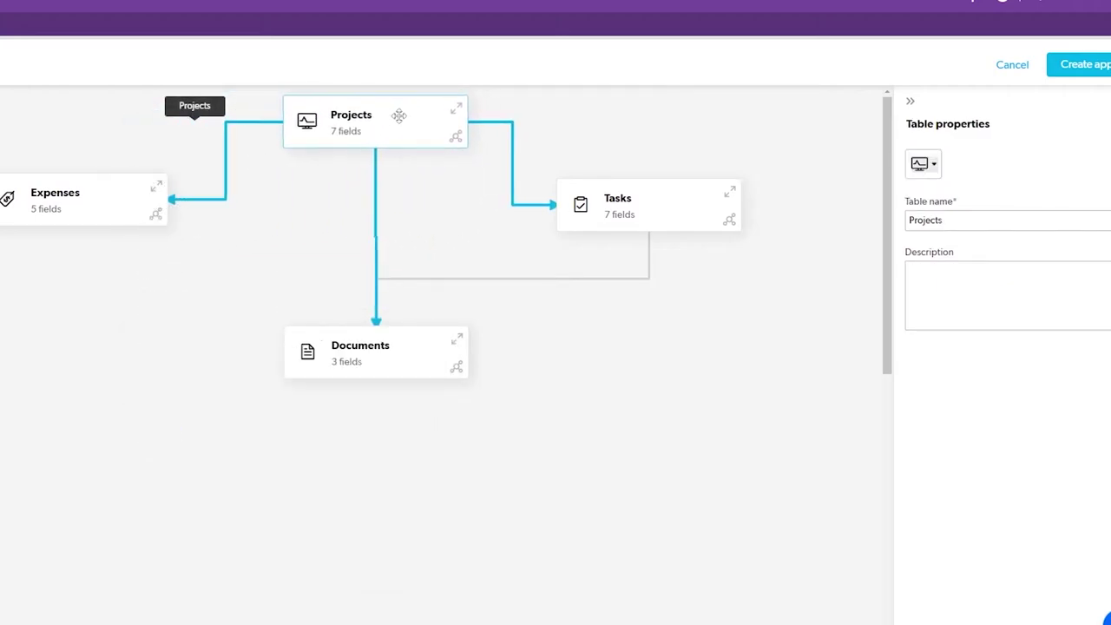
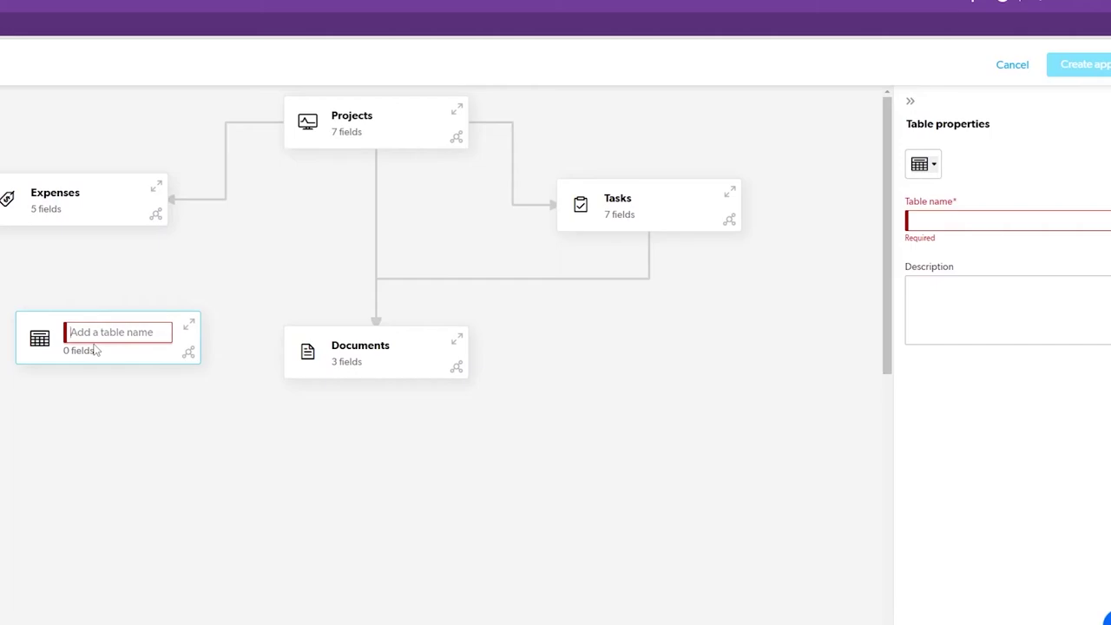
Name the new table Revisions and give it two text fields, Mistakes and Revisions.
{"action": "type", "text": "Revisions"}
{"action": "key", "text": "Return"}
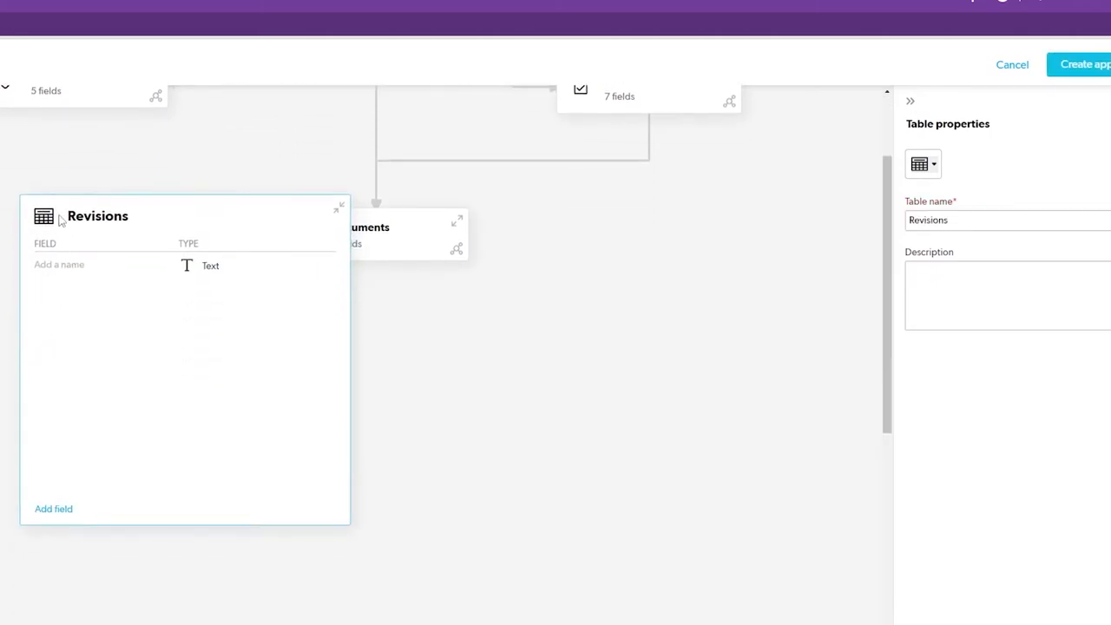
{"action": "left_click", "coordinate": [43, 265]}
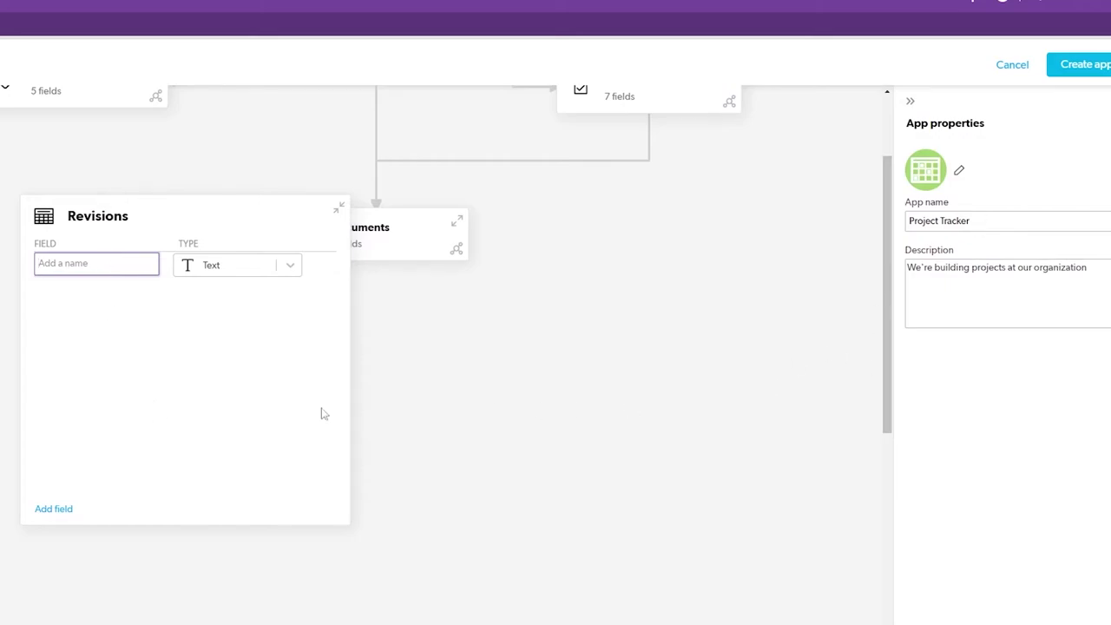
{"action": "type", "text": "Mistakes"}
{"action": "left_click", "coordinate": [37, 375]}
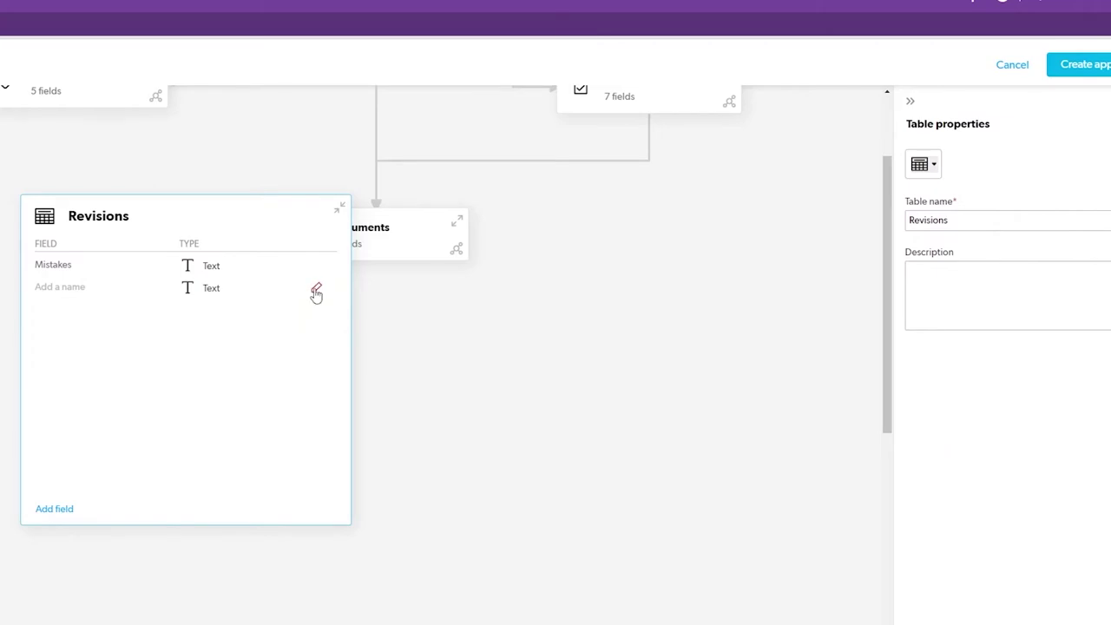
{"action": "left_click", "coordinate": [316, 295]}
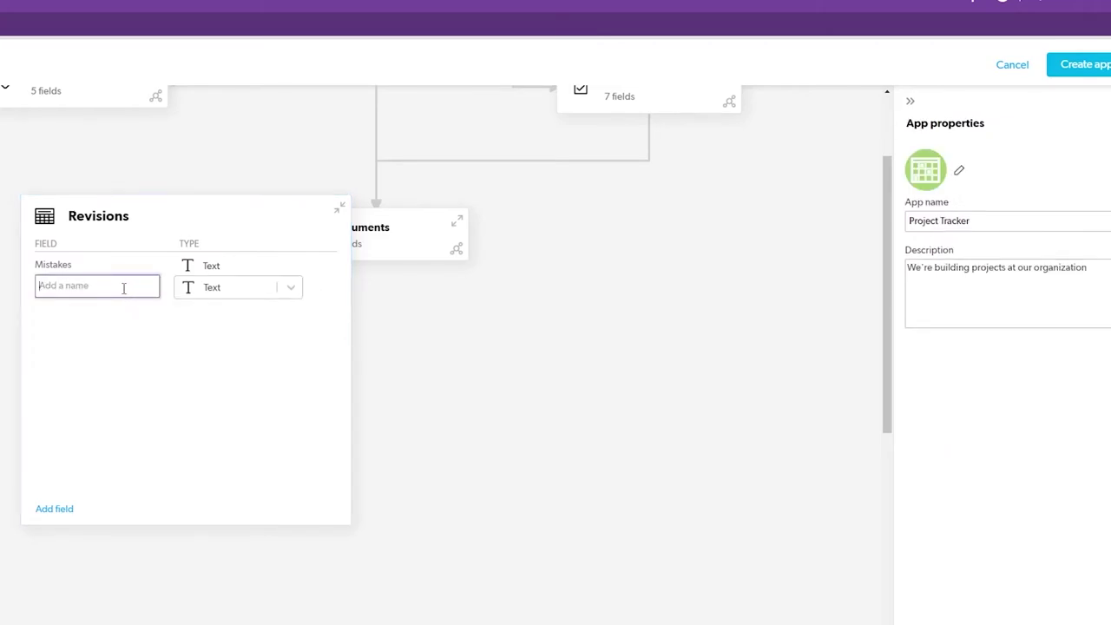
{"action": "type", "text": "Revisions"}
{"action": "left_click", "coordinate": [248, 275]}
Review the field types available for the Mistakes field, from text and numeric through people, advanced and formula types.
{"action": "left_click", "coordinate": [295, 265]}
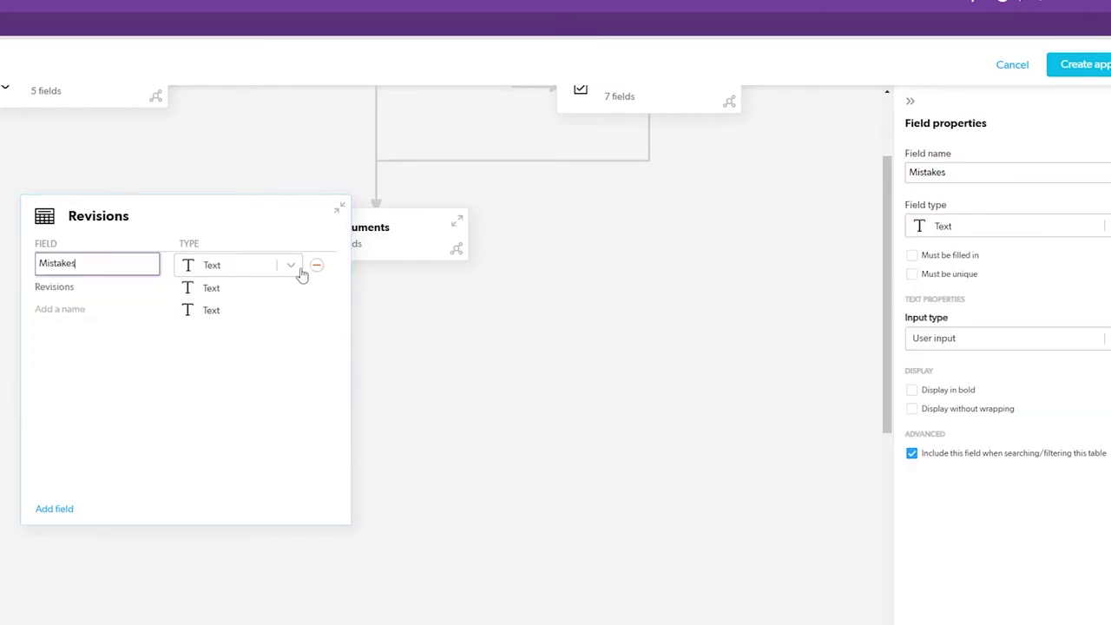
{"action": "left_click", "coordinate": [292, 265]}
{"action": "scroll", "coordinate": [265, 362], "scroll_direction": "down", "scroll_amount": 3}
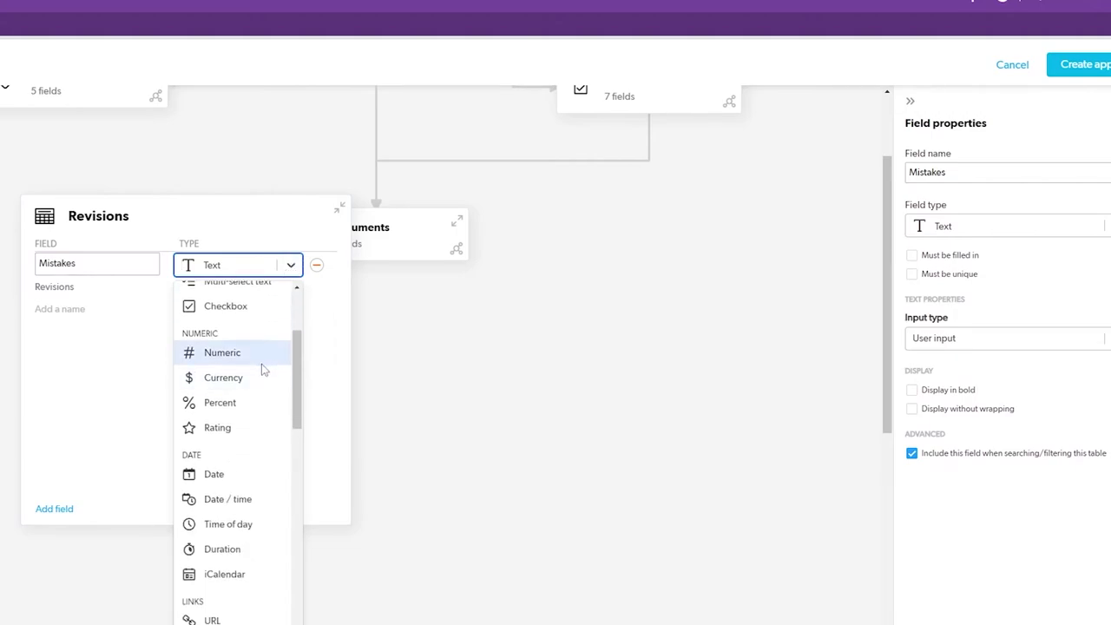
{"action": "scroll", "coordinate": [260, 381], "scroll_direction": "up", "scroll_amount": 1}
{"action": "scroll", "coordinate": [256, 374], "scroll_direction": "down", "scroll_amount": 5}
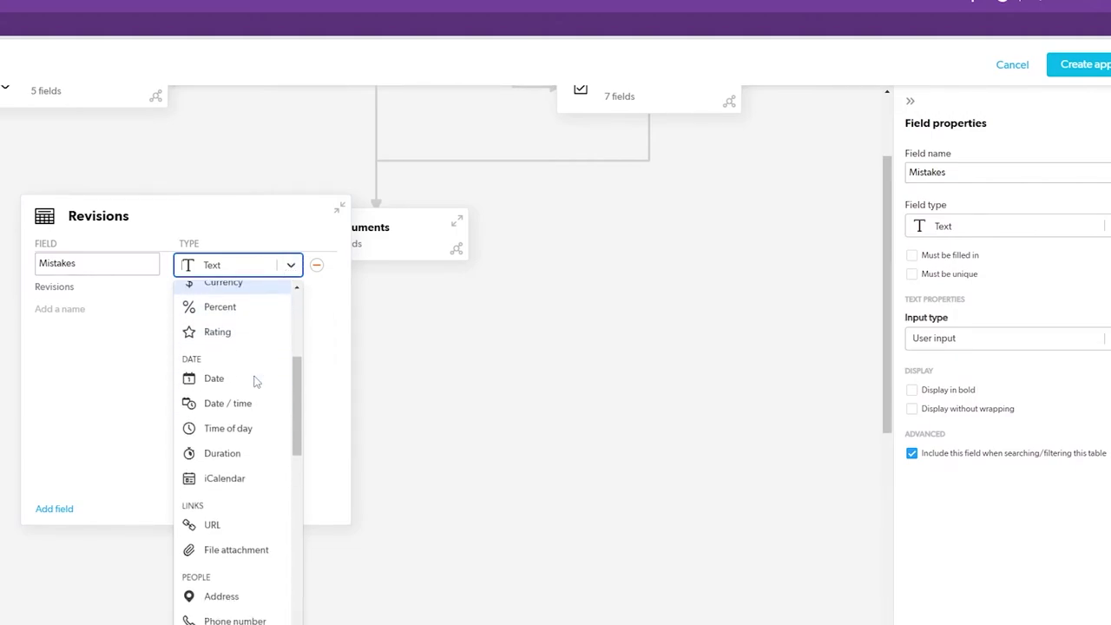
{"action": "scroll", "coordinate": [256, 381], "scroll_direction": "down", "scroll_amount": 8}
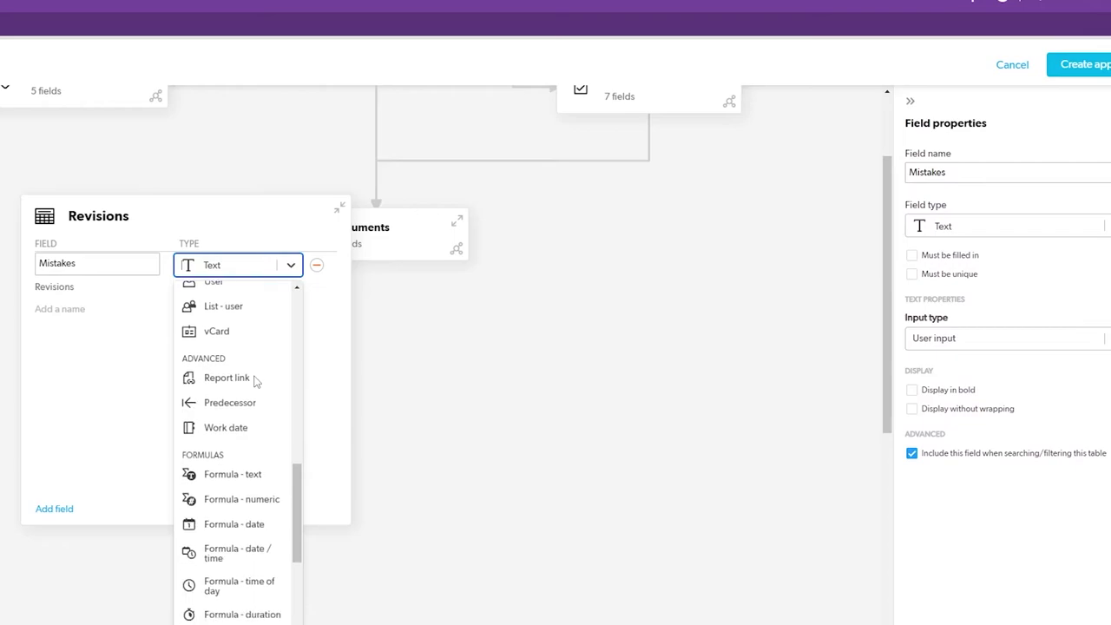
{"action": "scroll", "coordinate": [256, 381], "scroll_direction": "up", "scroll_amount": 12}
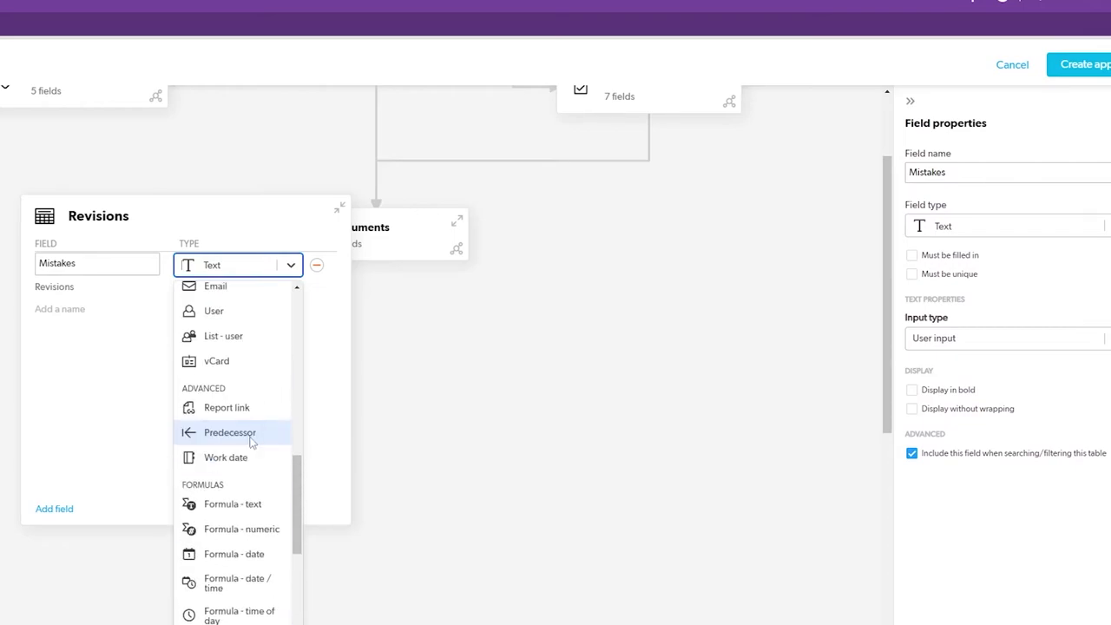
{"action": "scroll", "coordinate": [252, 434], "scroll_direction": "down", "scroll_amount": 3}
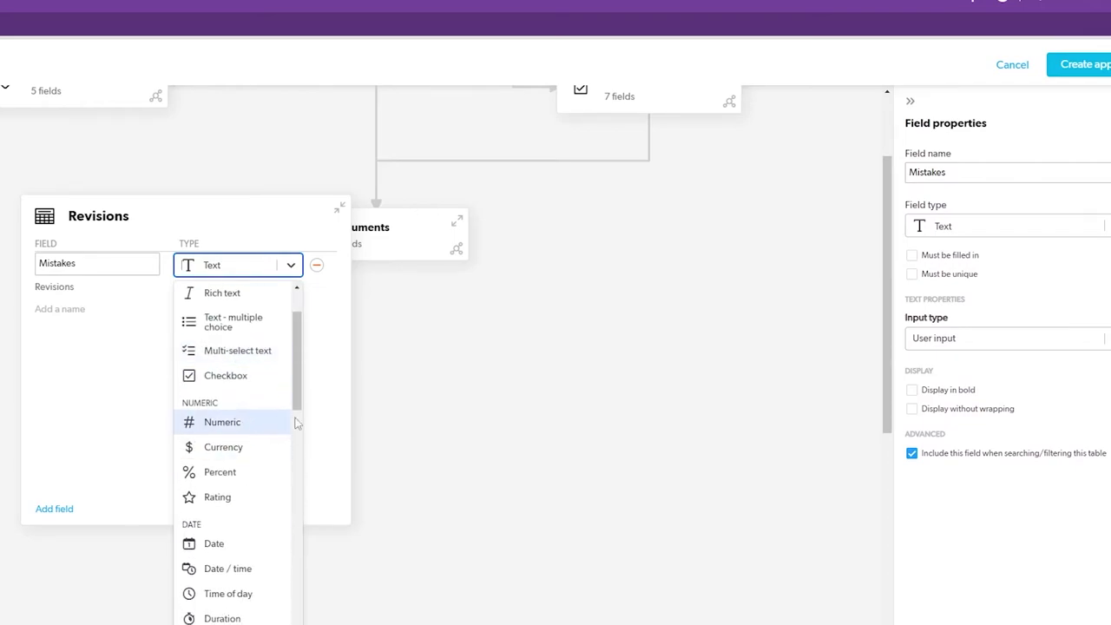
{"action": "scroll", "coordinate": [234, 485], "scroll_direction": "up", "scroll_amount": 2}
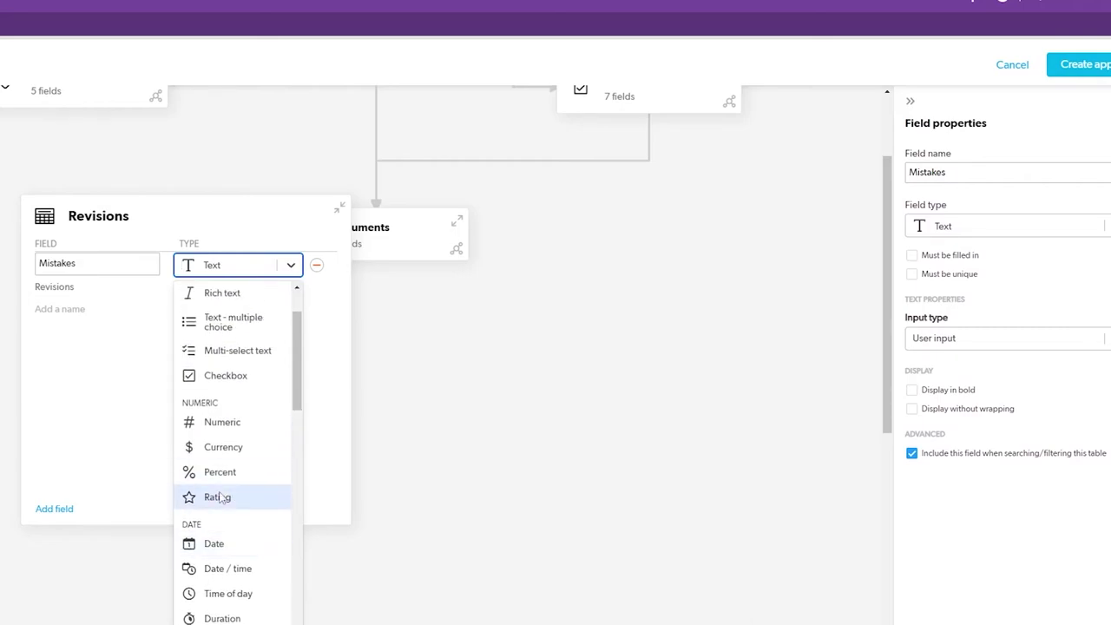
{"action": "scroll", "coordinate": [228, 478], "scroll_direction": "down", "scroll_amount": 2}
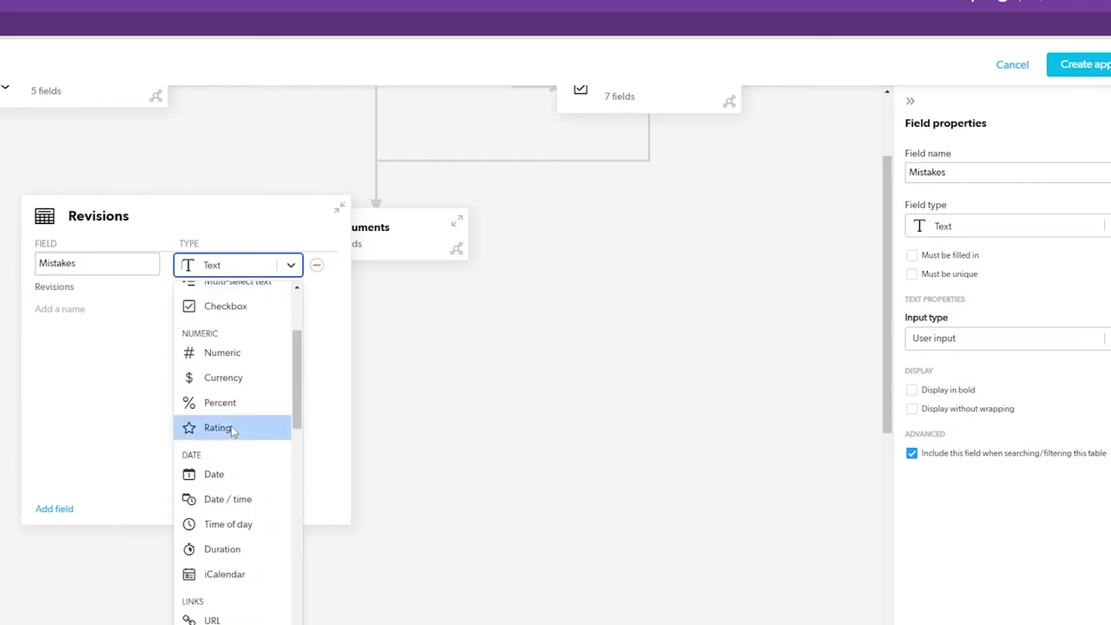
Try a different type for the Mistakes field and set it back to Text.
{"action": "left_click", "coordinate": [217, 426]}
{"action": "left_click", "coordinate": [238, 401]}
{"action": "left_click", "coordinate": [242, 266]}
{"action": "left_click", "coordinate": [242, 266]}
{"action": "scroll", "coordinate": [241, 416], "scroll_direction": "up", "scroll_amount": 2}
{"action": "left_click", "coordinate": [255, 314]}
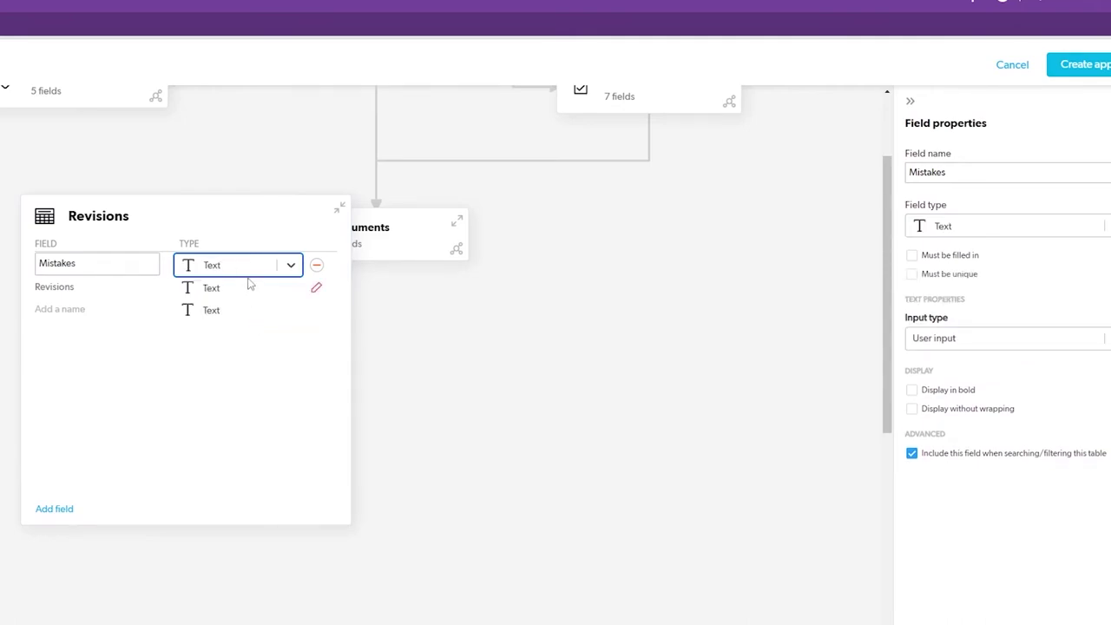
{"action": "left_click", "coordinate": [247, 397]}
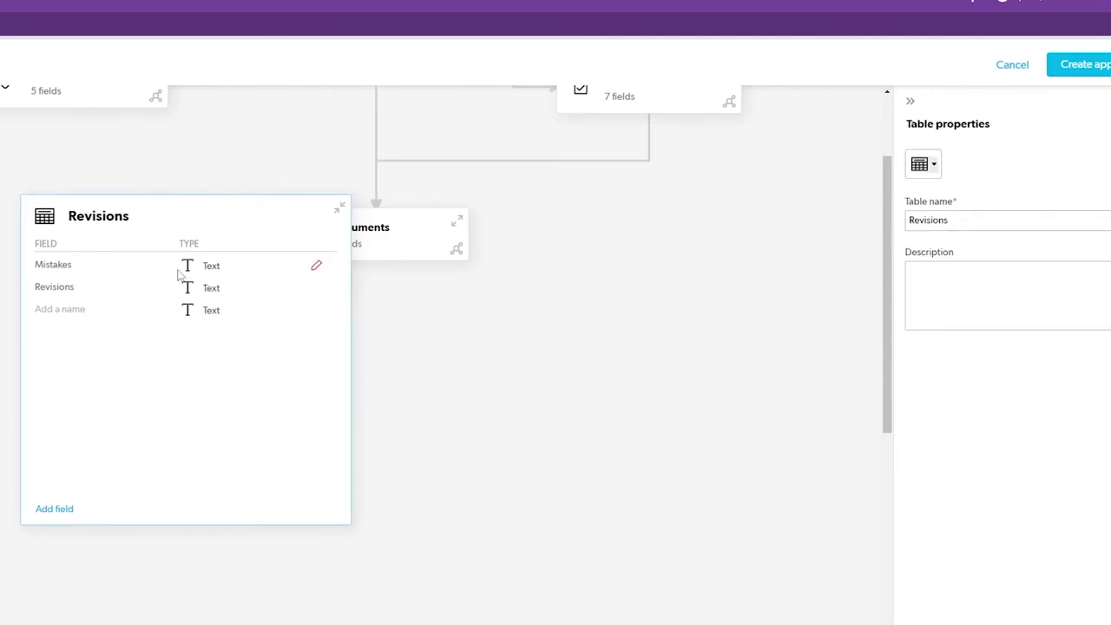
Check the Mistakes field's type choices once more, keeping the Text type.
{"action": "left_click", "coordinate": [48, 265]}
{"action": "left_click", "coordinate": [129, 355]}
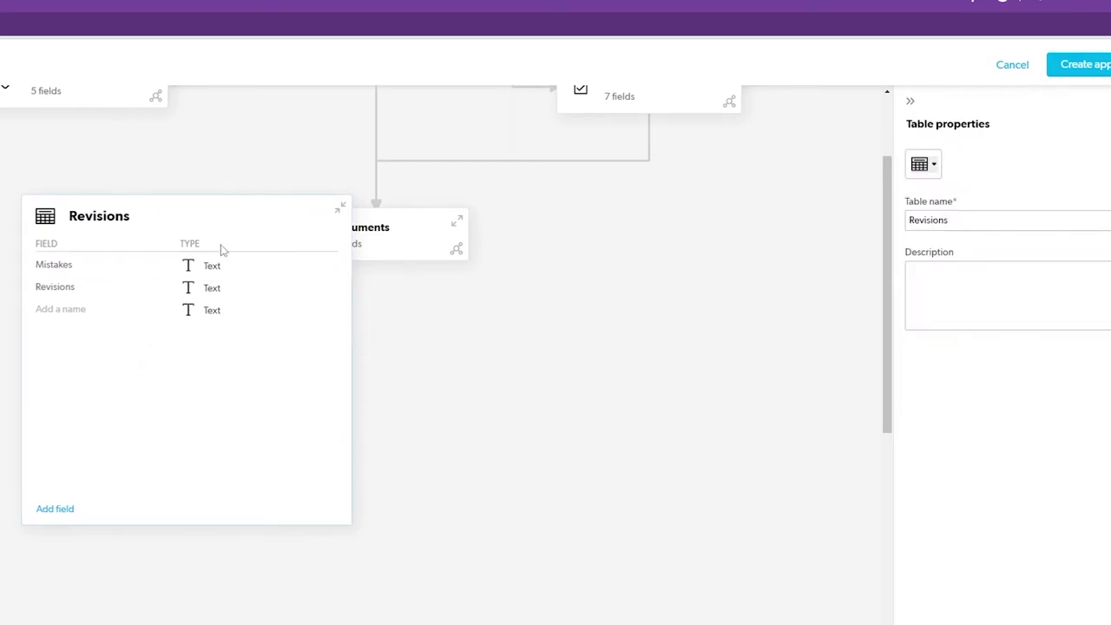
{"action": "left_click", "coordinate": [212, 266]}
{"action": "left_click", "coordinate": [210, 270]}
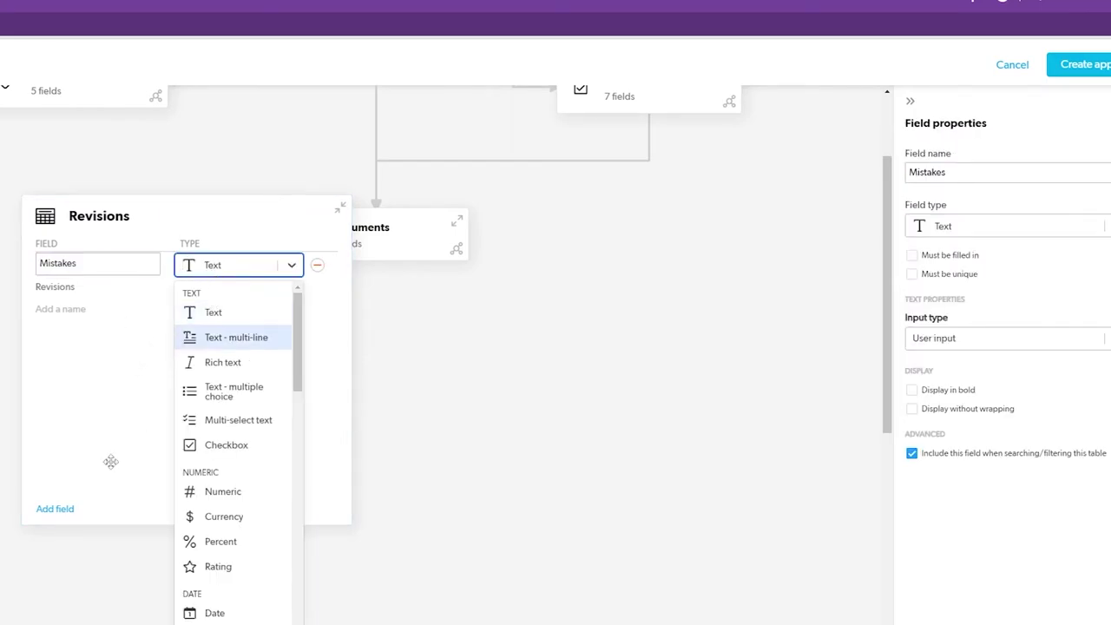
{"action": "left_click", "coordinate": [253, 350]}
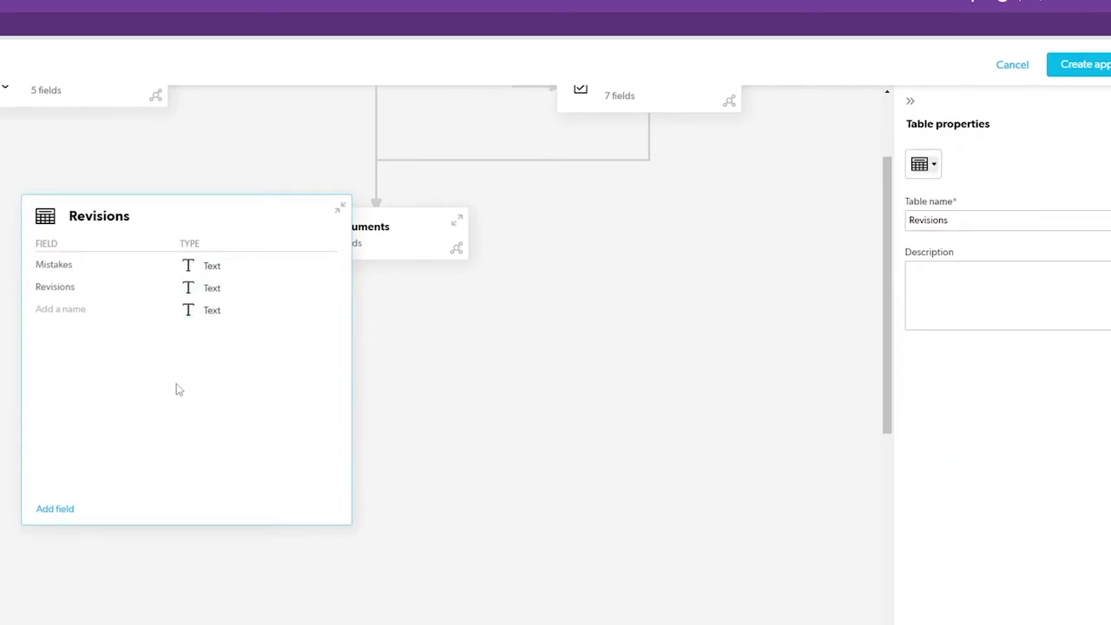
Collapse the Revisions table and place it beside the Documents table.
{"action": "left_click", "coordinate": [344, 213]}
{"action": "left_click_drag", "start_coordinate": [101, 337], "coordinate": [147, 390]}
{"action": "left_click", "coordinate": [381, 362]}
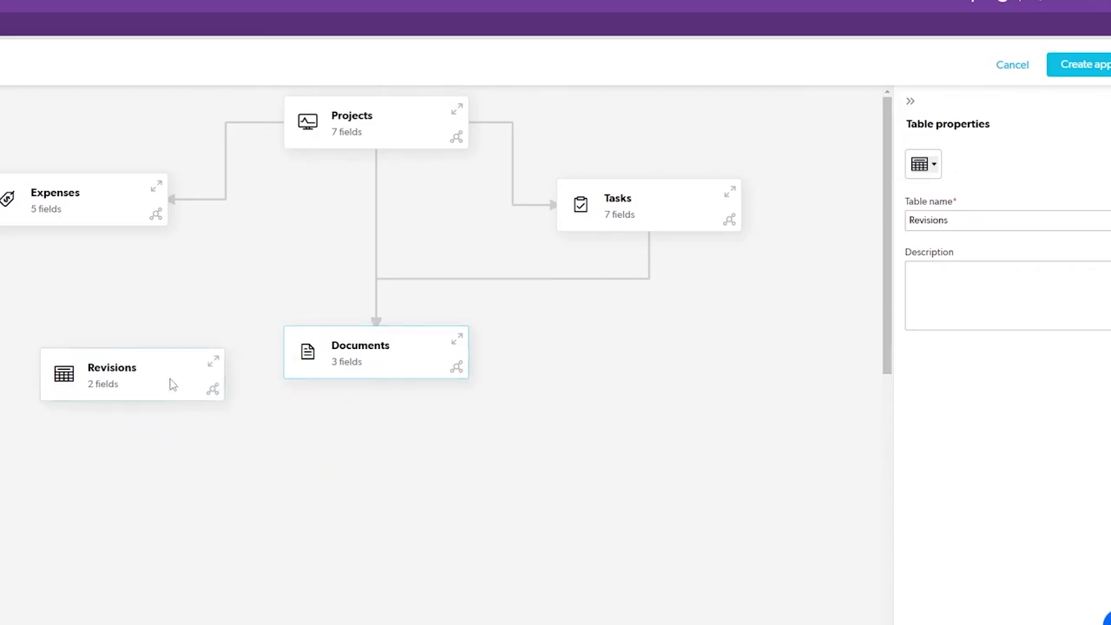
Edit the Projects-to-Documents relationship to connect Projects to Revisions instead, so that each Project has many Revisions.
{"action": "left_click", "coordinate": [322, 131]}
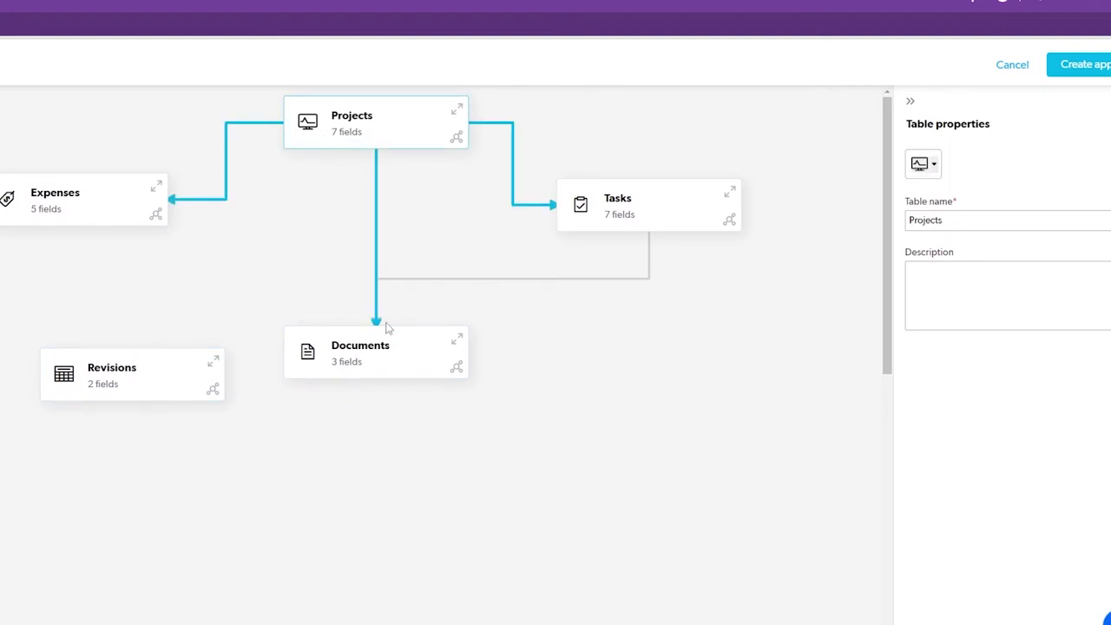
{"action": "left_click", "coordinate": [184, 376]}
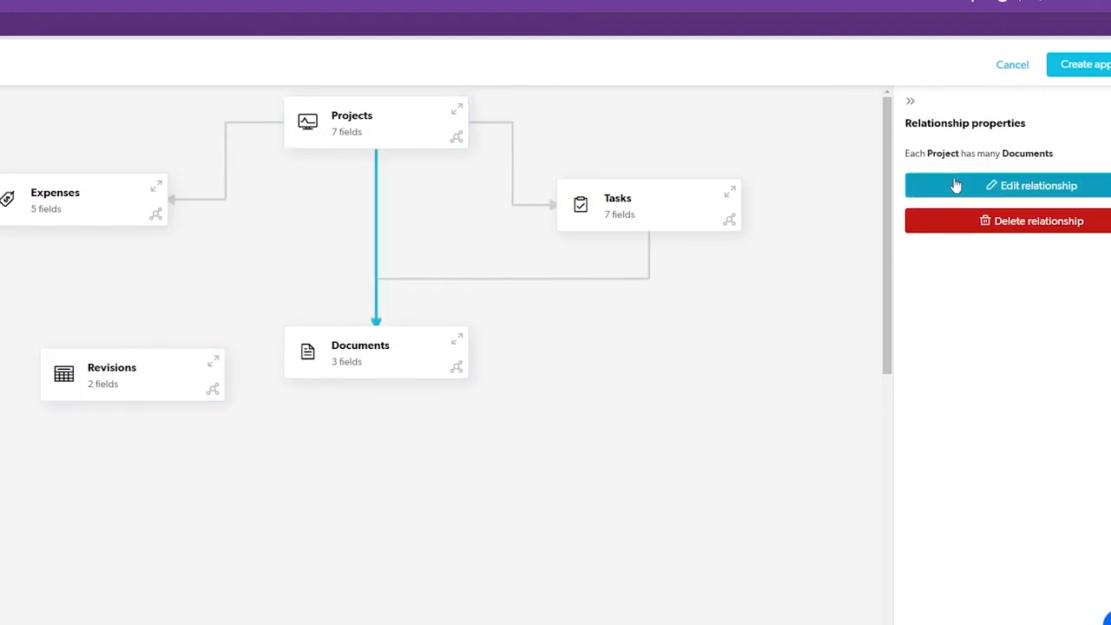
{"action": "left_click", "coordinate": [957, 186]}
{"action": "left_click", "coordinate": [408, 293]}
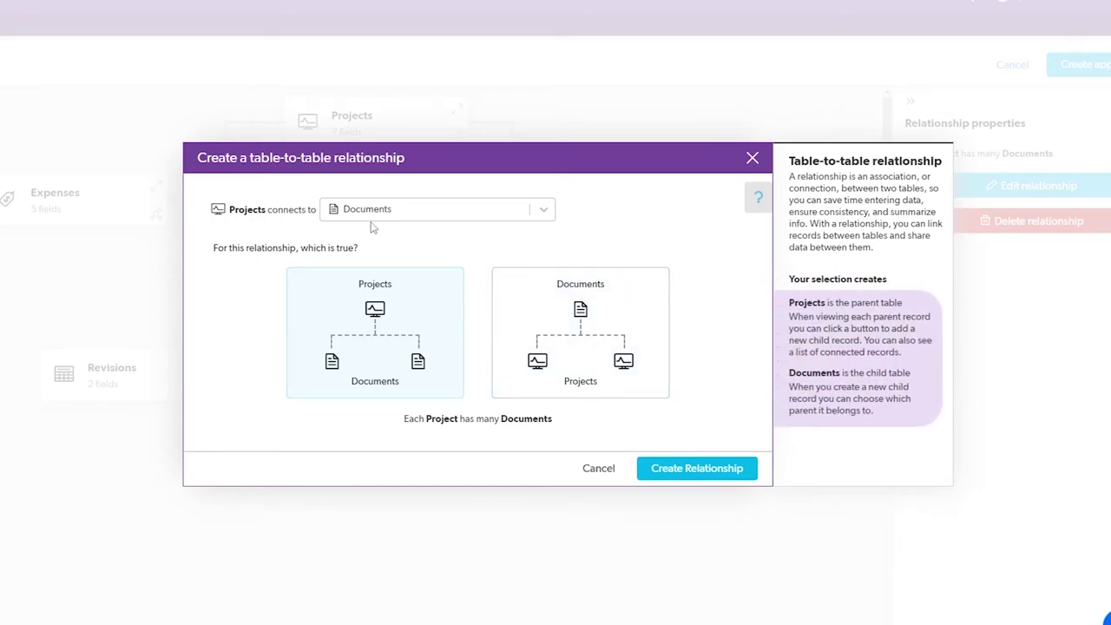
{"action": "left_click", "coordinate": [377, 213]}
{"action": "left_click", "coordinate": [368, 314]}
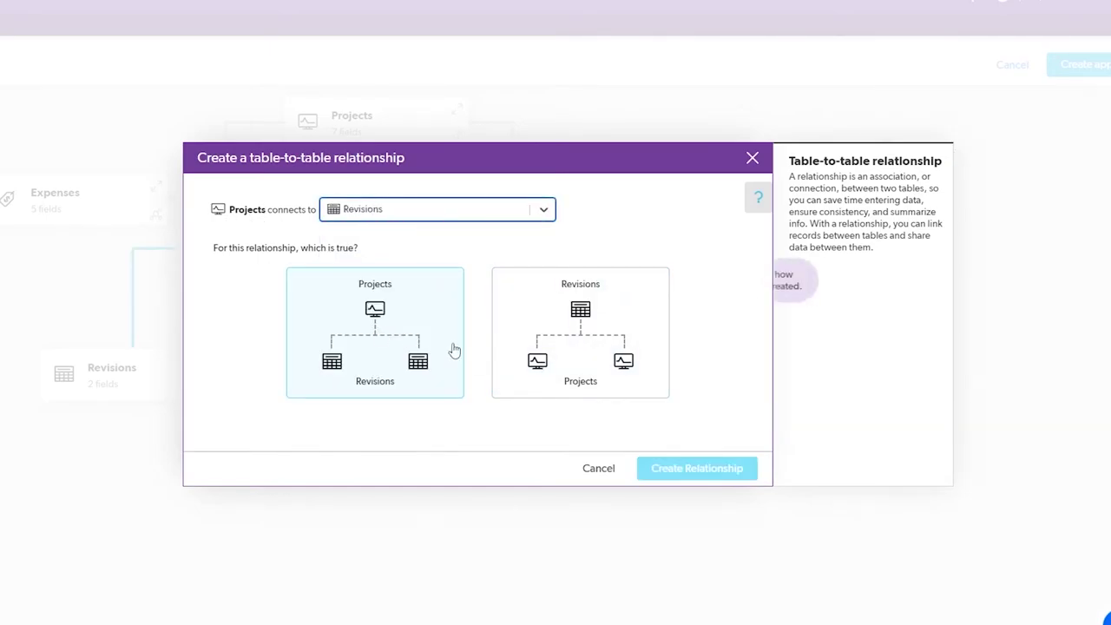
{"action": "left_click", "coordinate": [386, 346]}
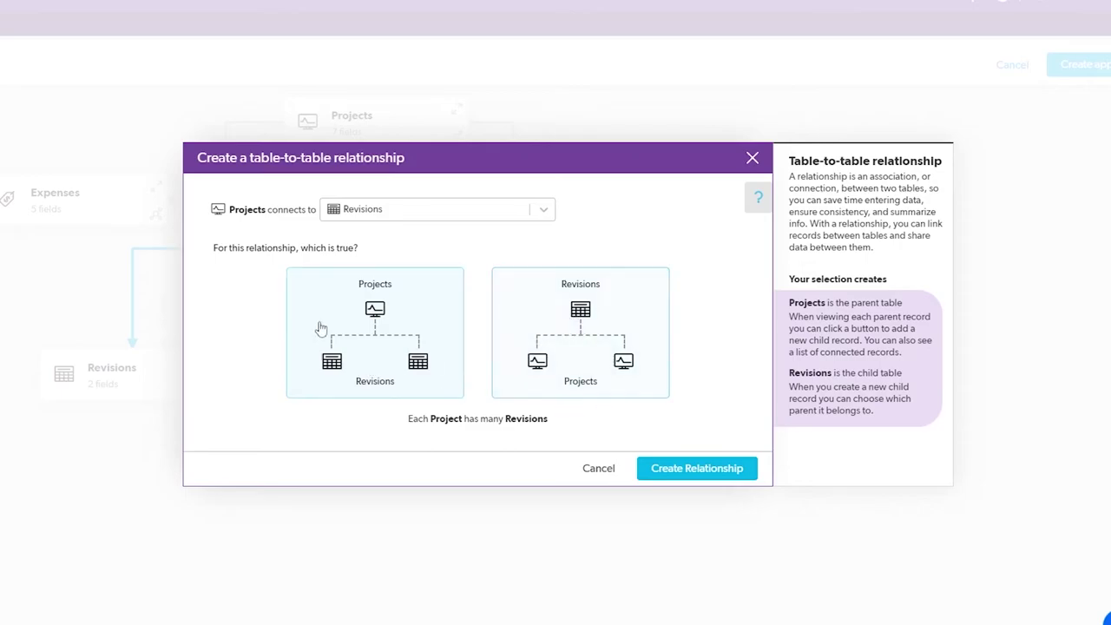
{"action": "left_click", "coordinate": [686, 483]}
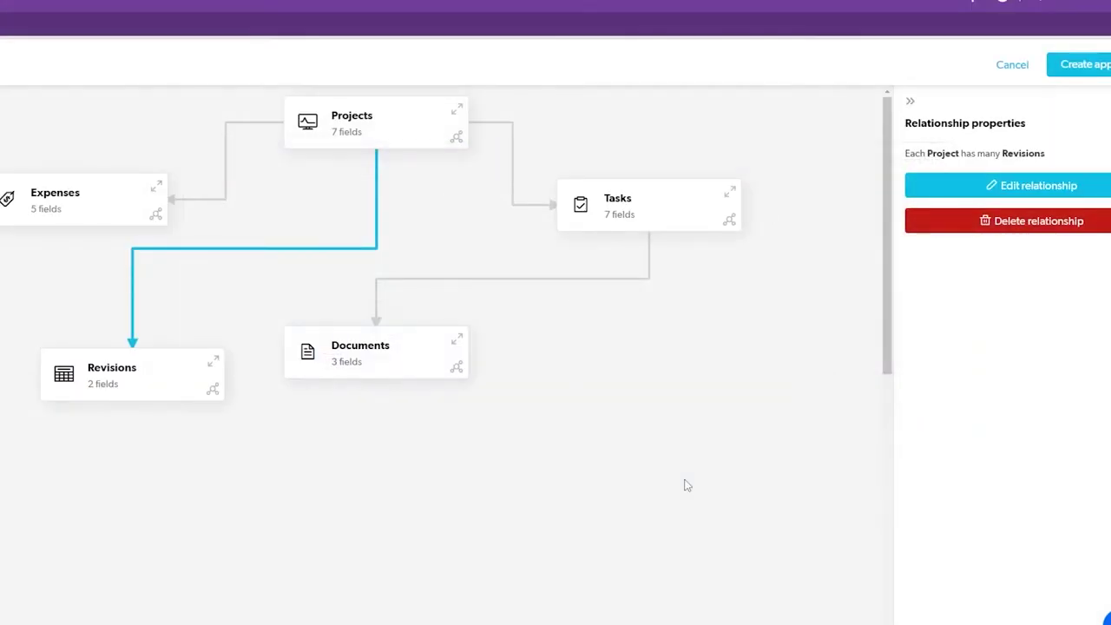
Spread out the Documents, Revisions and Expenses tables below Projects and create the Project Tracker app.
{"action": "left_click_drag", "start_coordinate": [408, 370], "coordinate": [503, 391]}
{"action": "left_click_drag", "start_coordinate": [154, 387], "coordinate": [244, 392]}
{"action": "left_click_drag", "start_coordinate": [491, 389], "coordinate": [514, 395]}
{"action": "left_click_drag", "start_coordinate": [91, 212], "coordinate": [109, 233]}
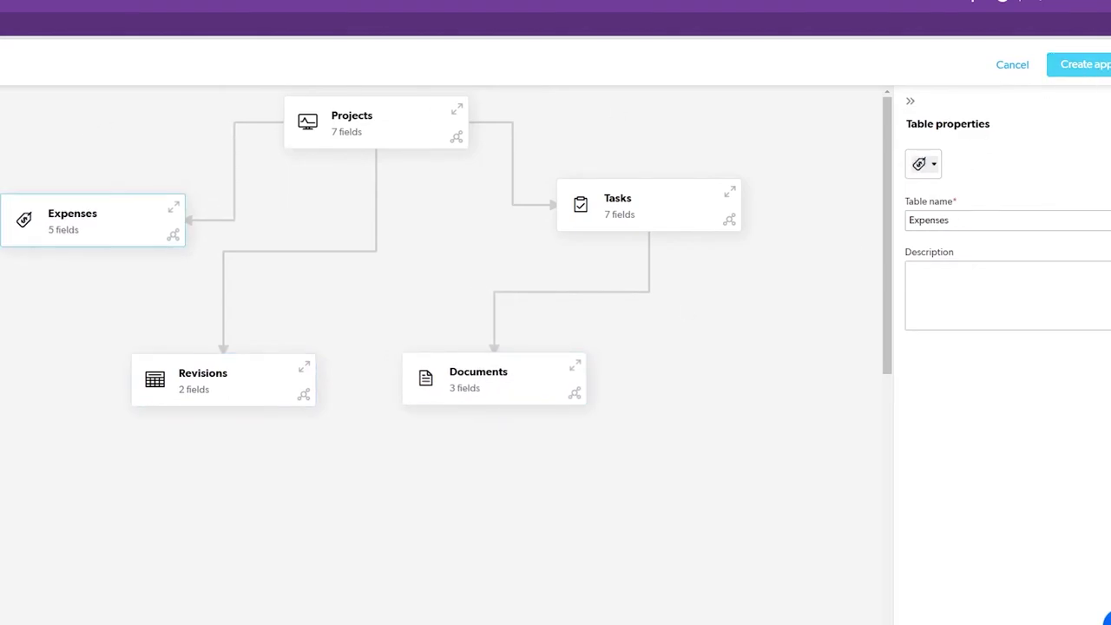
{"action": "left_click", "coordinate": [1082, 77]}
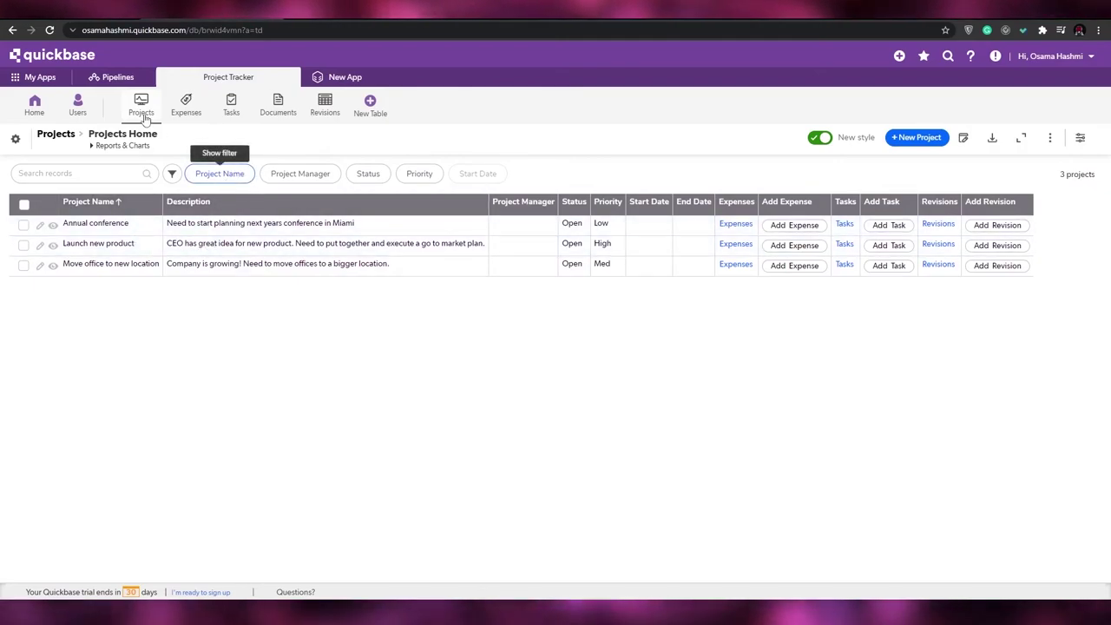
Browse the new app's Expenses, Documents, Revisions and Projects tables, returning to Expenses.
{"action": "left_click", "coordinate": [192, 114]}
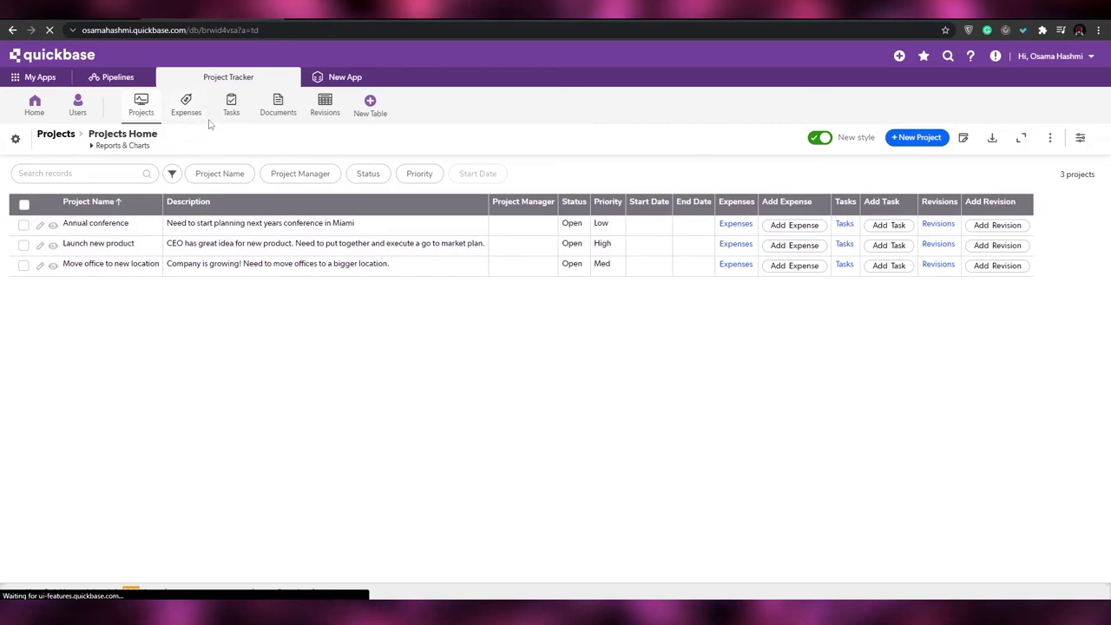
{"action": "left_click", "coordinate": [283, 115]}
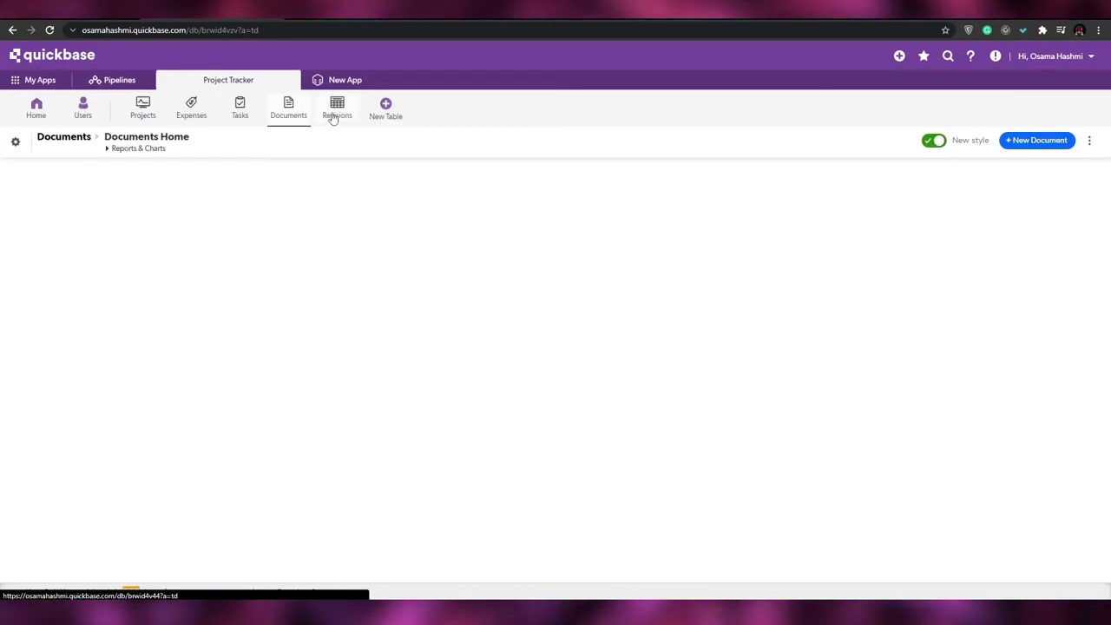
{"action": "left_click", "coordinate": [333, 118]}
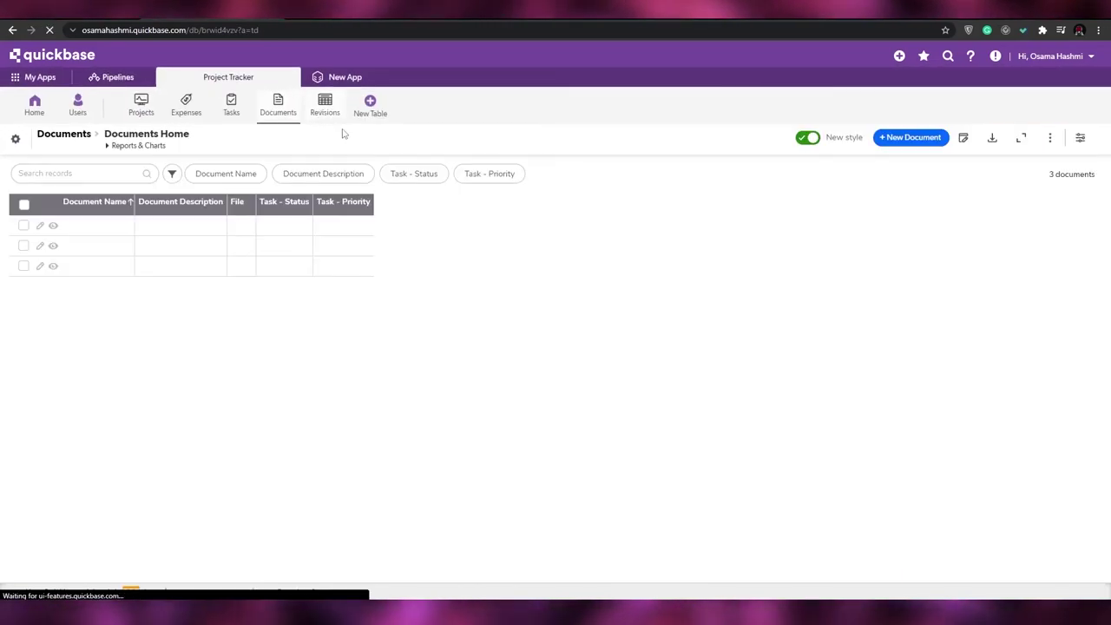
{"action": "left_click", "coordinate": [146, 108]}
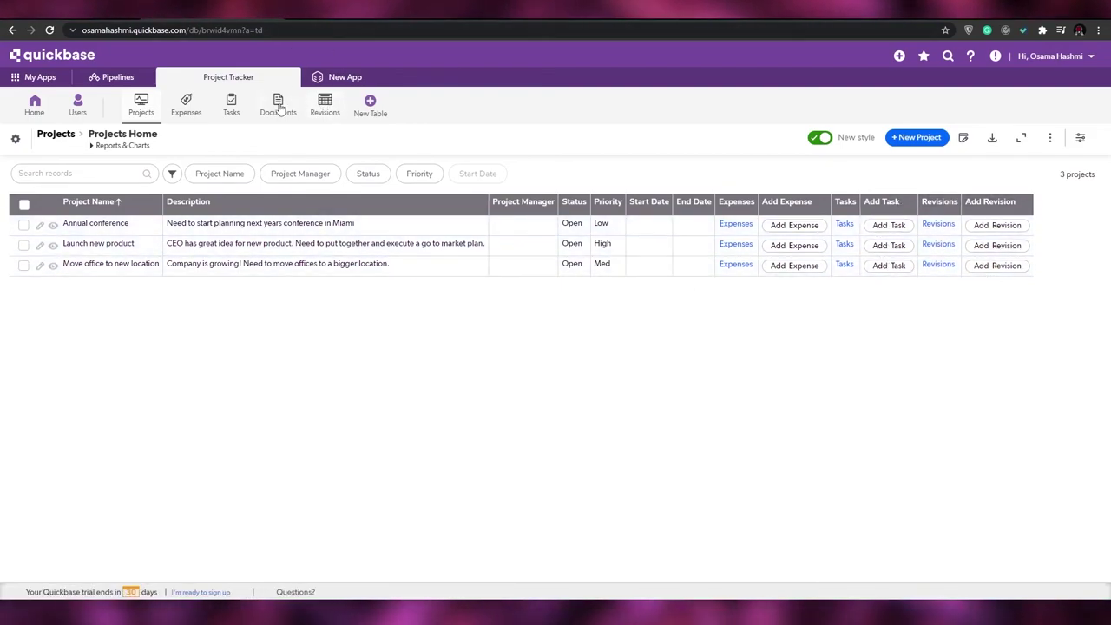
{"action": "left_click", "coordinate": [193, 121]}
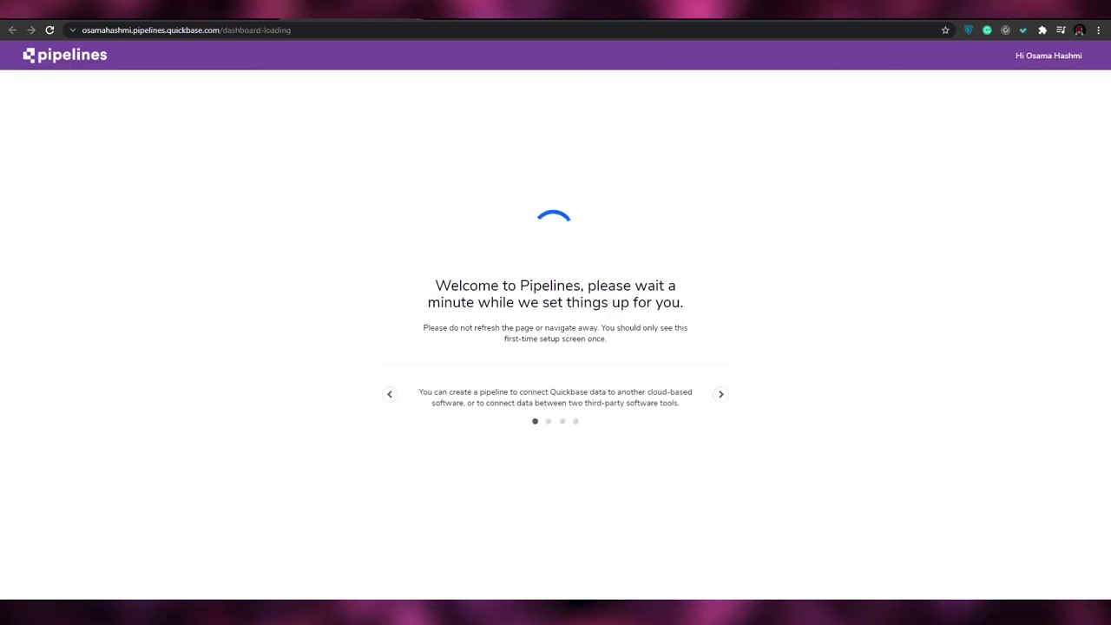
Page through the introductory tips on the Pipelines setup page.
{"action": "left_click", "coordinate": [720, 393]}
{"action": "left_click", "coordinate": [721, 394]}
{"action": "left_click", "coordinate": [721, 394]}
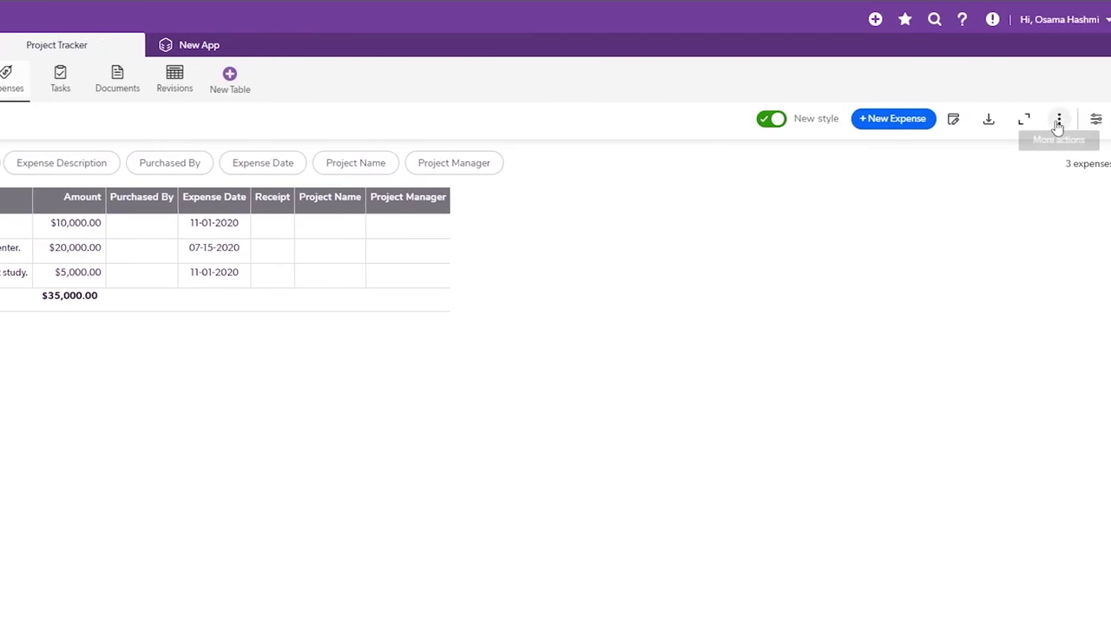
Review the additional actions available for the Expenses report in Project Tracker.
{"action": "left_click", "coordinate": [1048, 121]}
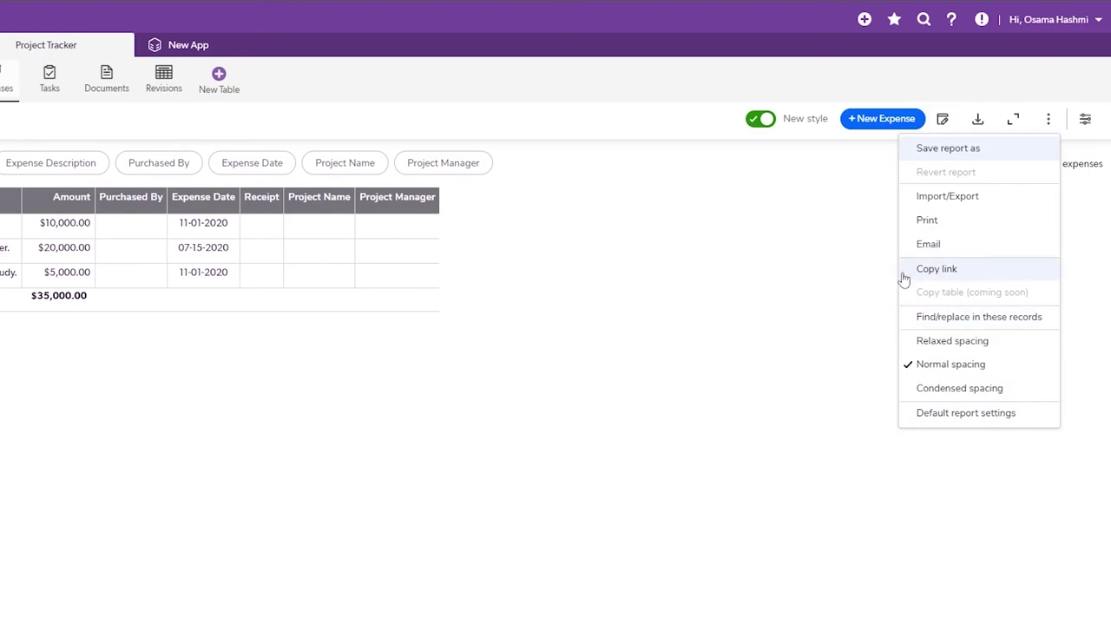
{"action": "left_click", "coordinate": [653, 271]}
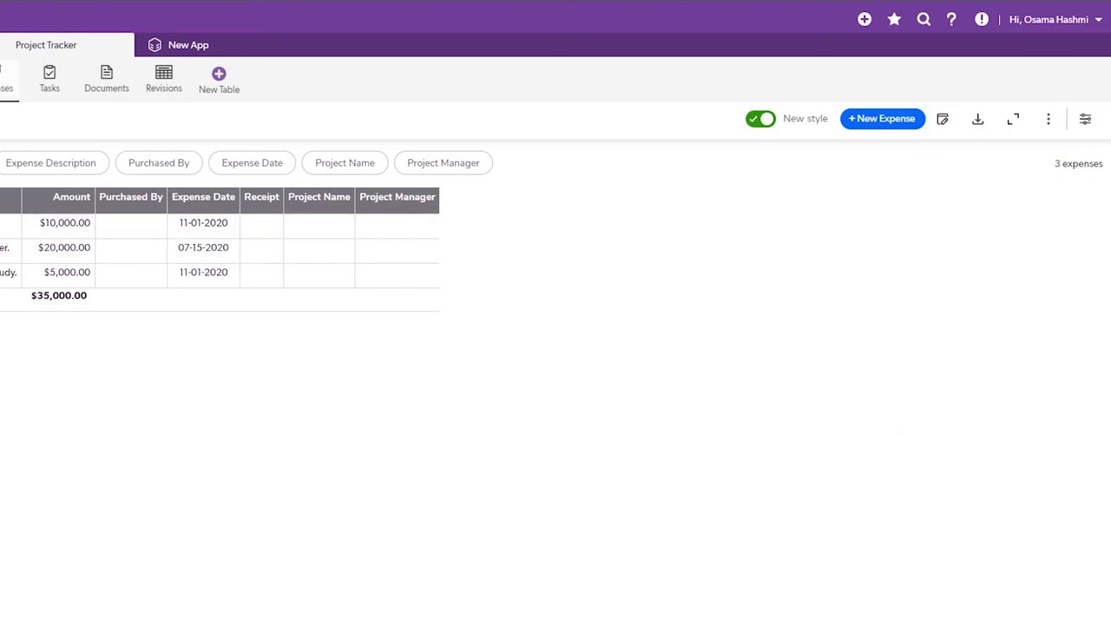
Try to import users on the Manage Users page, fill in the company name for e-mail verification, and postpone the verification.
{"action": "left_click", "coordinate": [83, 106]}
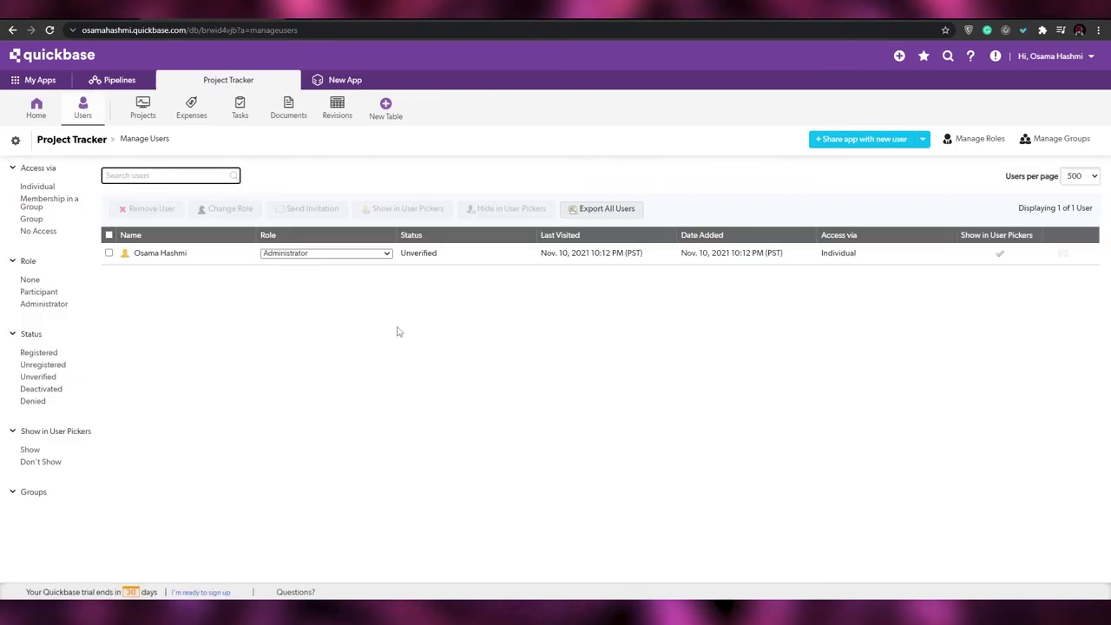
{"action": "left_click", "coordinate": [925, 140]}
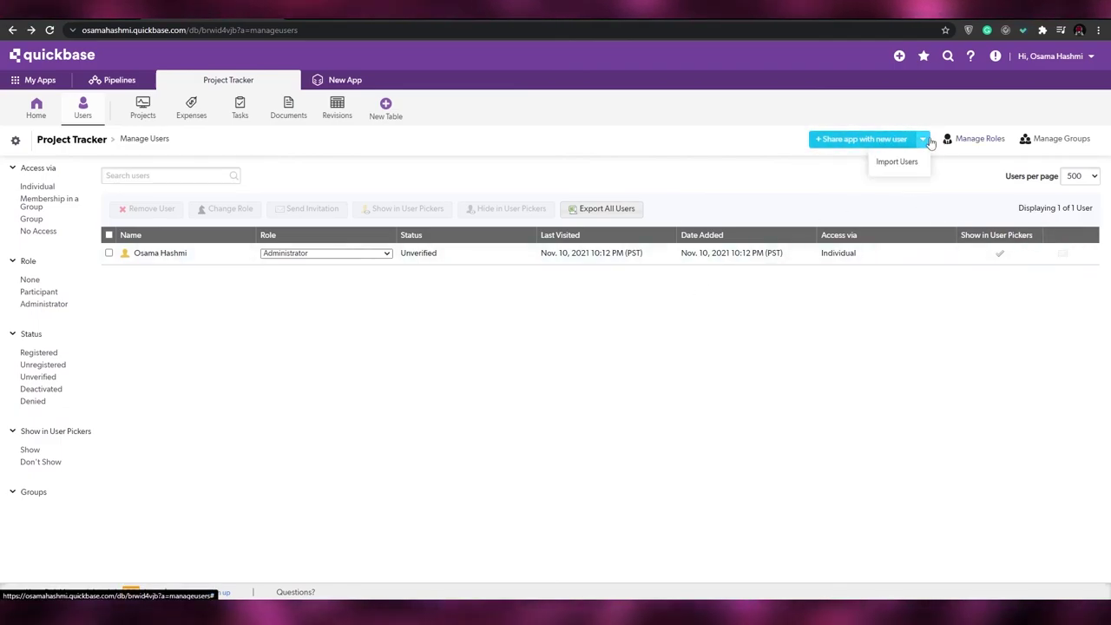
{"action": "left_click", "coordinate": [896, 173]}
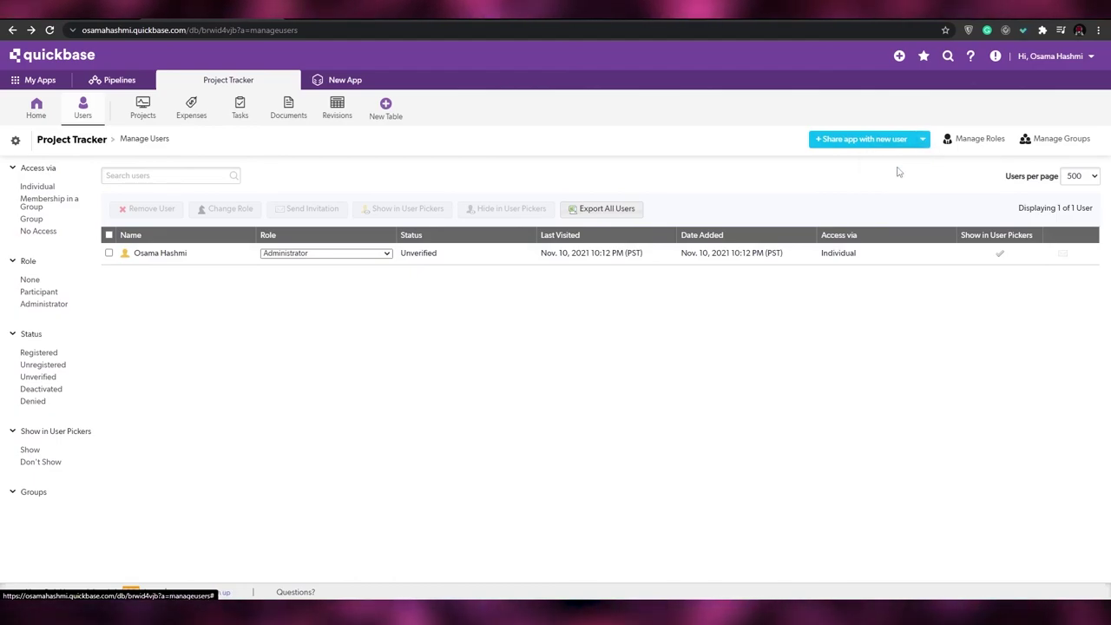
{"action": "left_click", "coordinate": [924, 141]}
{"action": "left_click", "coordinate": [904, 165]}
{"action": "type", "text": "Osama Shampoos"}
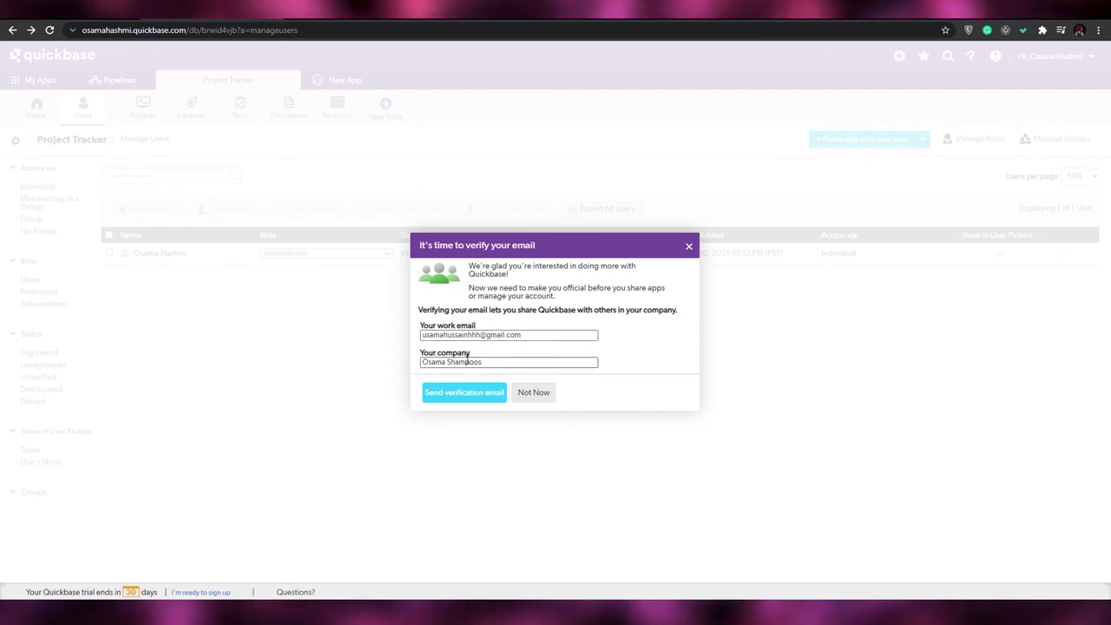
{"action": "left_click", "coordinate": [533, 396]}
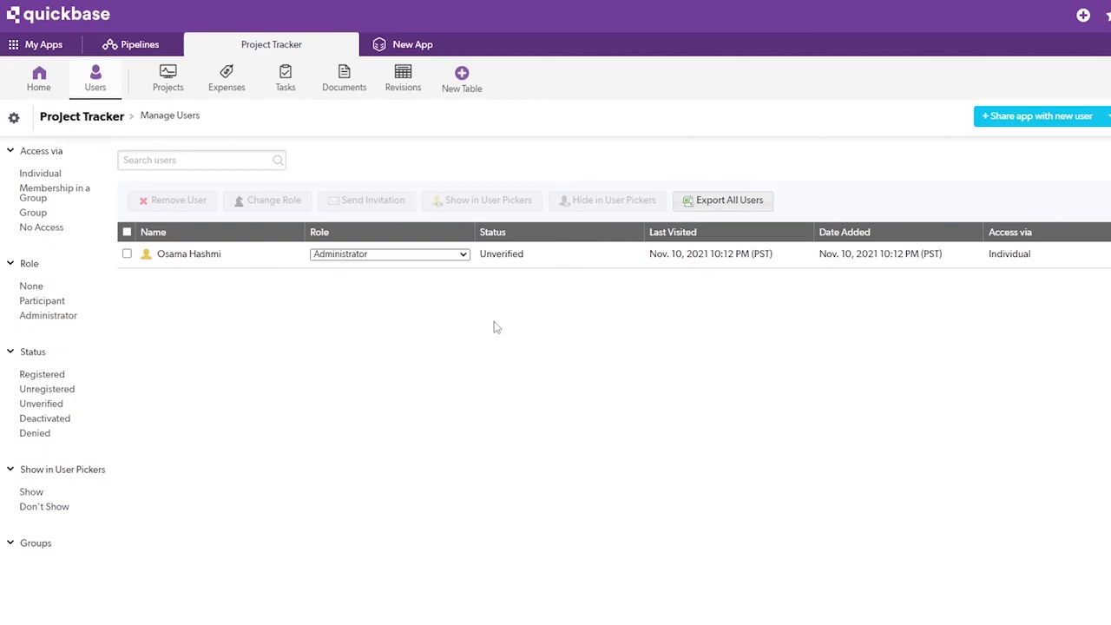
Return to the Project Tracker home page and start the guided tour of the app.
{"action": "left_click", "coordinate": [108, 118]}
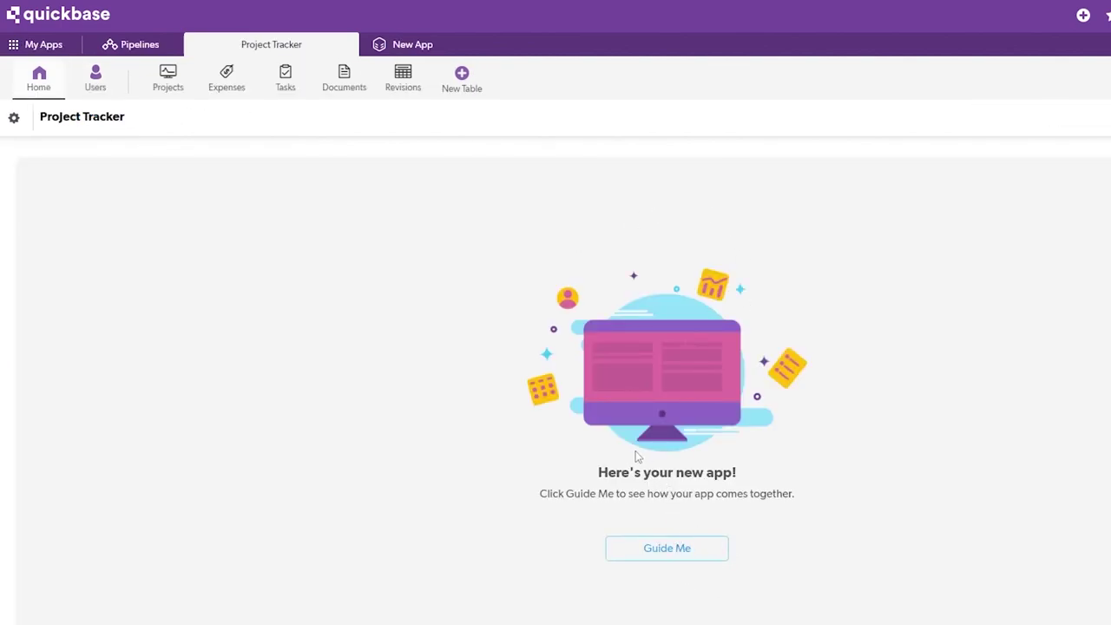
{"action": "left_click", "coordinate": [660, 555]}
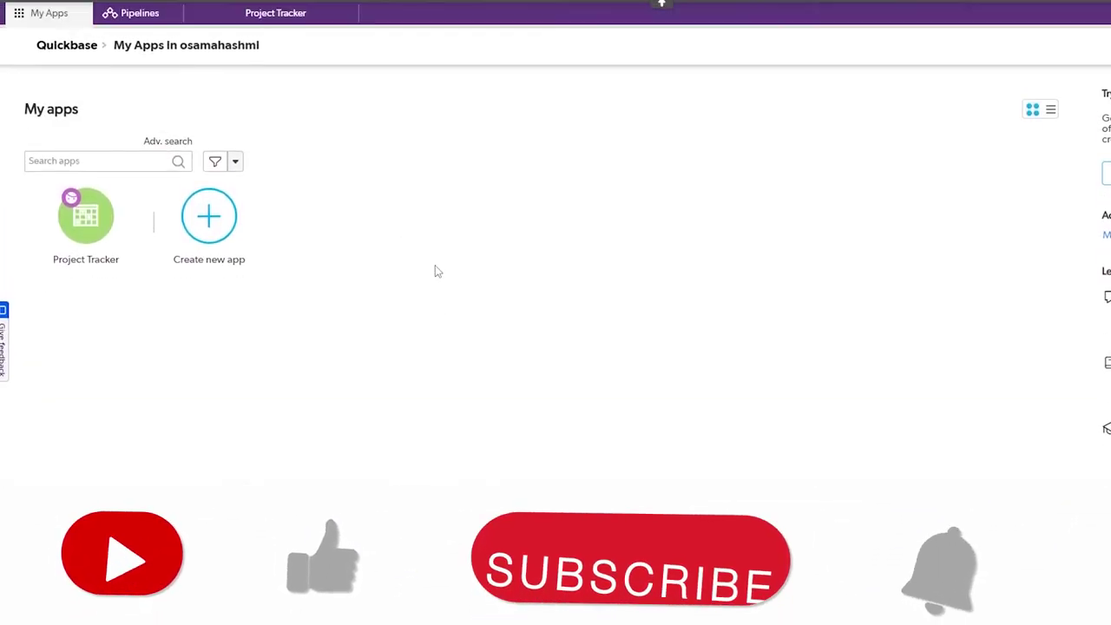
{"action": "scroll", "coordinate": [434, 268], "scroll_direction": "down", "scroll_amount": 1}
{"action": "scroll", "coordinate": [734, 442], "scroll_direction": "up", "scroll_amount": 2}
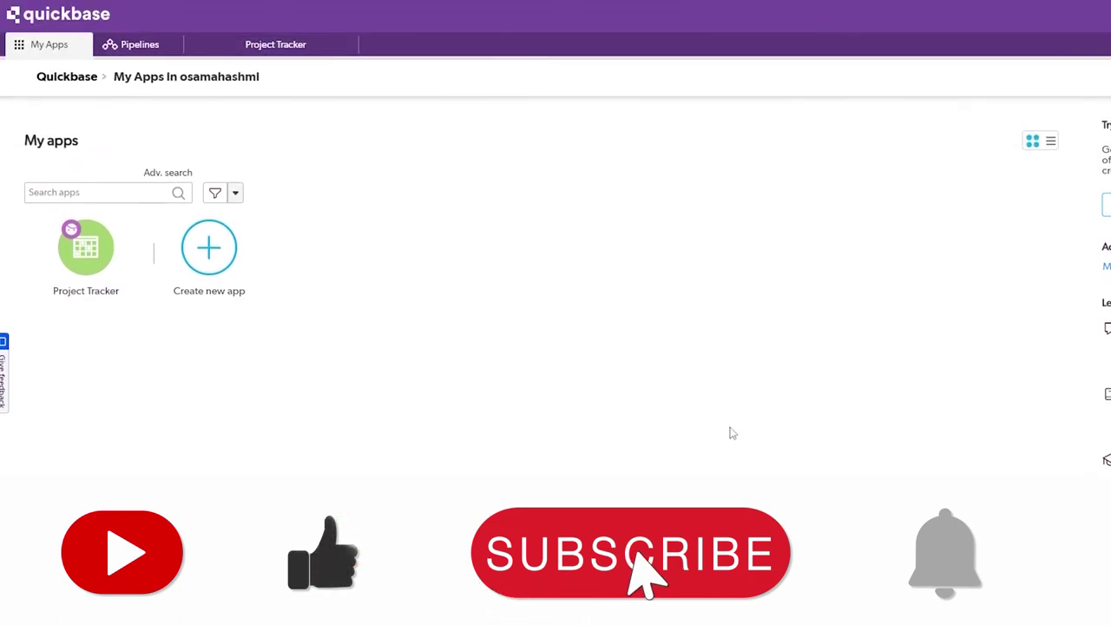
{"action": "scroll", "coordinate": [719, 399], "scroll_direction": "down", "scroll_amount": 1}
{"action": "scroll", "coordinate": [718, 395], "scroll_direction": "down", "scroll_amount": 1}
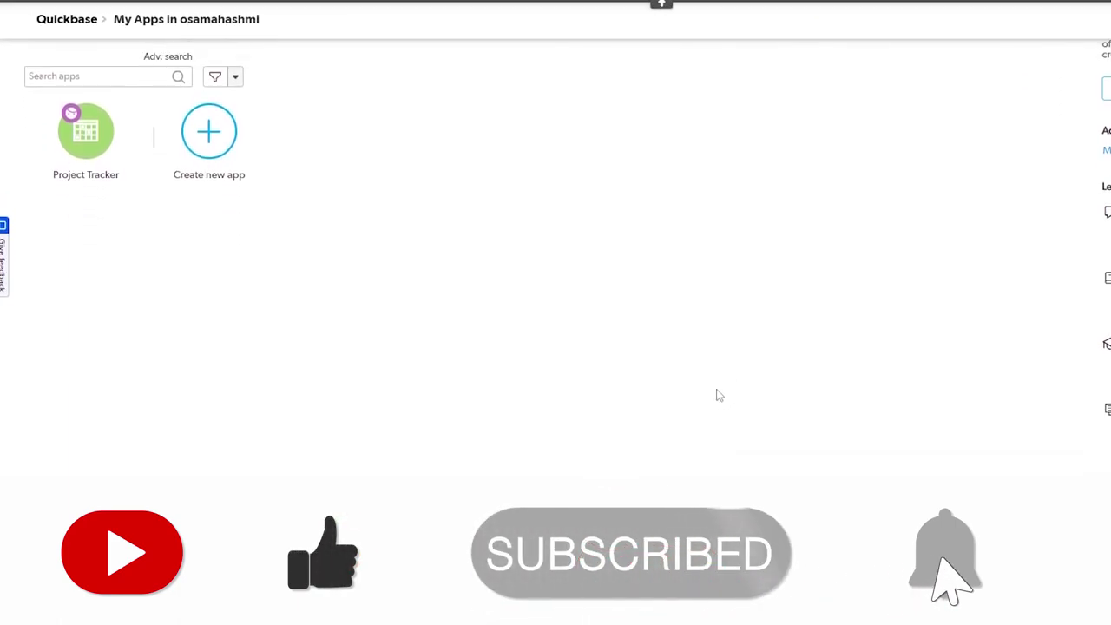
{"action": "scroll", "coordinate": [717, 391], "scroll_direction": "up", "scroll_amount": 2}
{"action": "scroll", "coordinate": [237, 303], "scroll_direction": "down", "scroll_amount": 2}
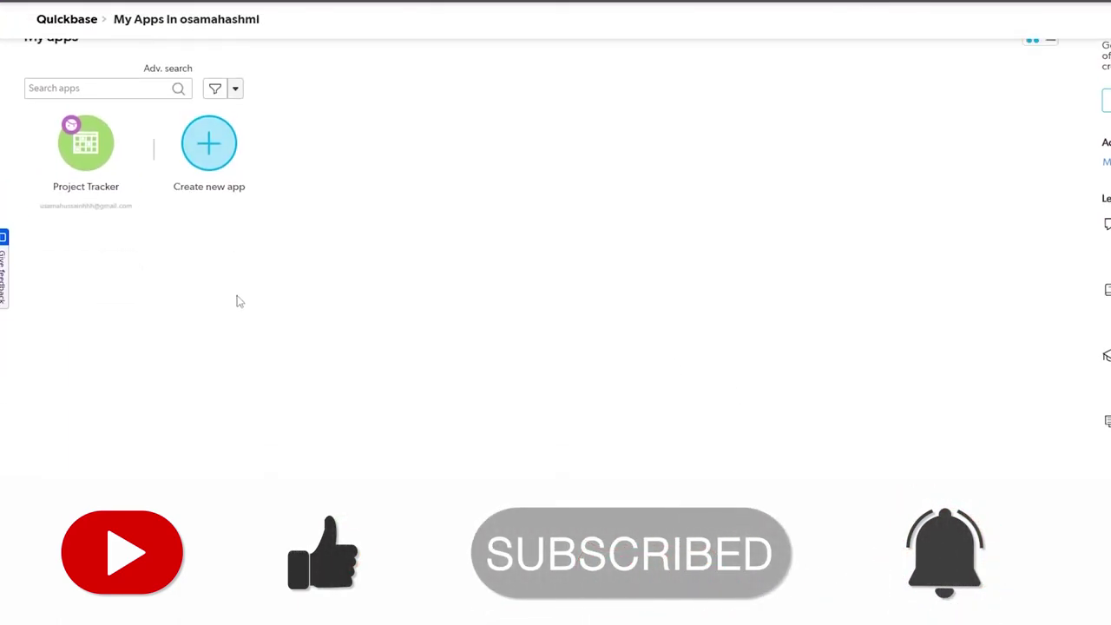